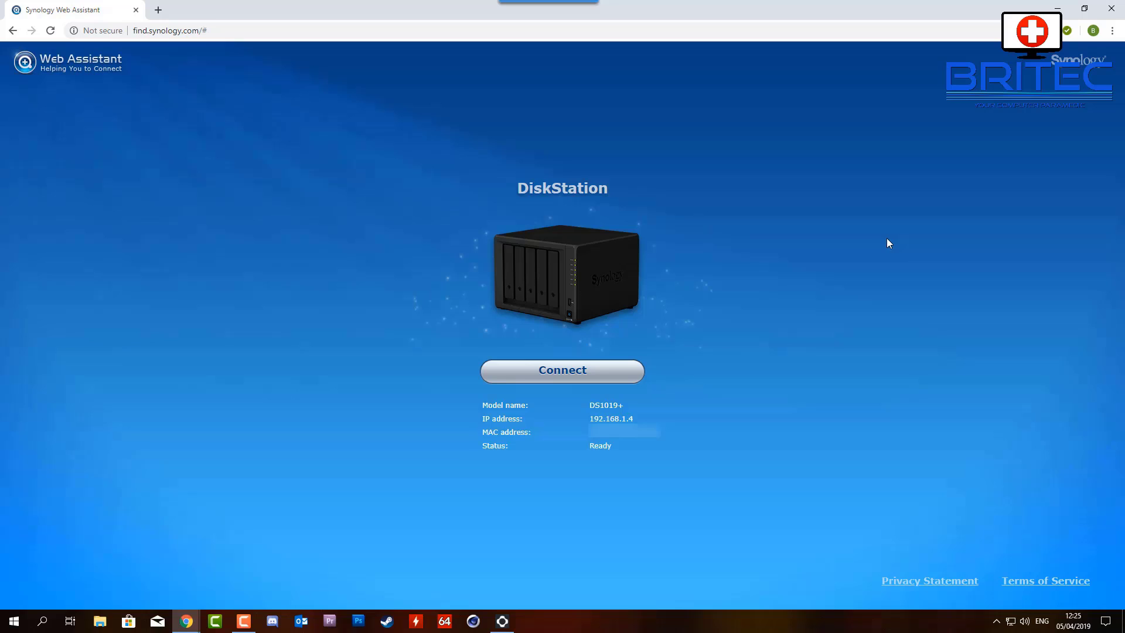
Connect to the DS1019+ DiskStation and submit the administrator account details for the OfficeNAS server
left_click(581, 380)
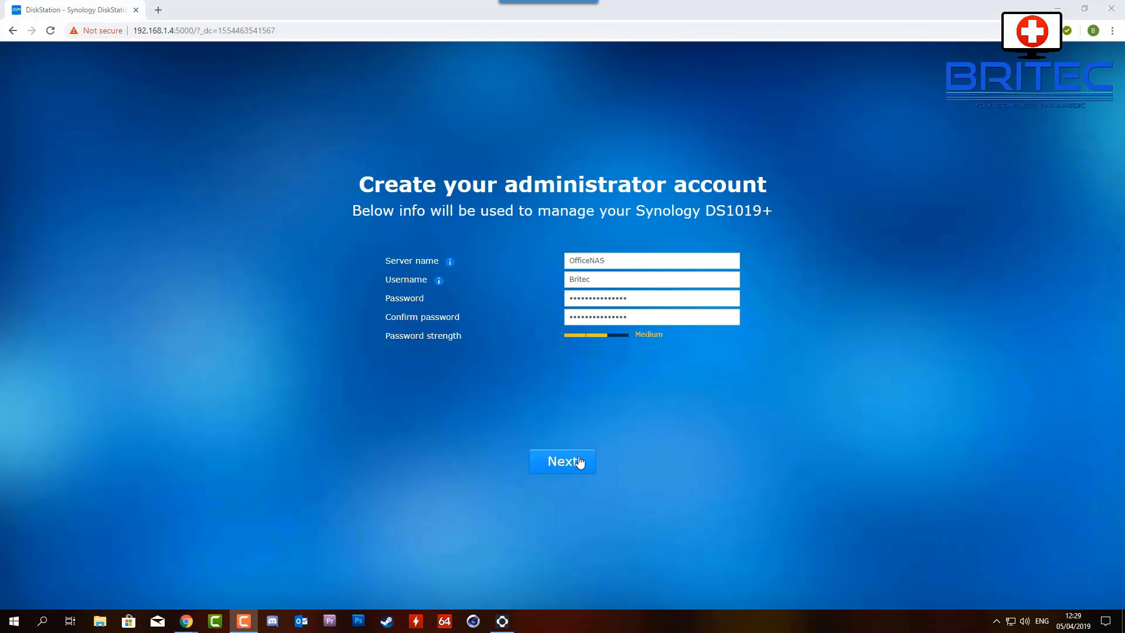
left_click(562, 464)
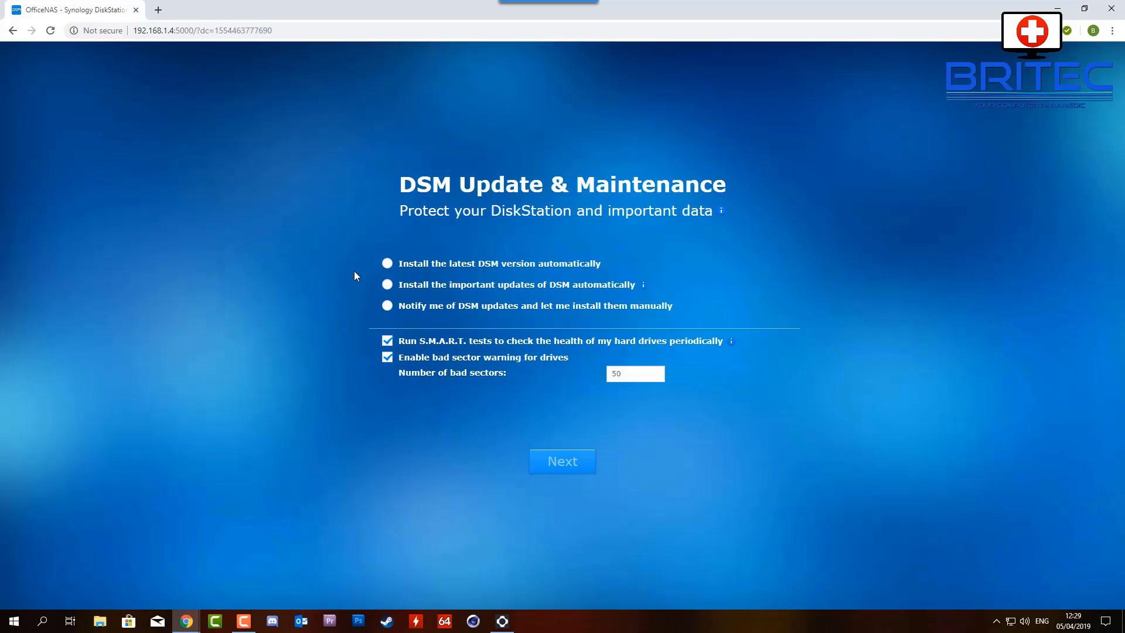
Have the latest DSM version installed automatically, scheduled for Sunday and Wednesday
left_click(389, 264)
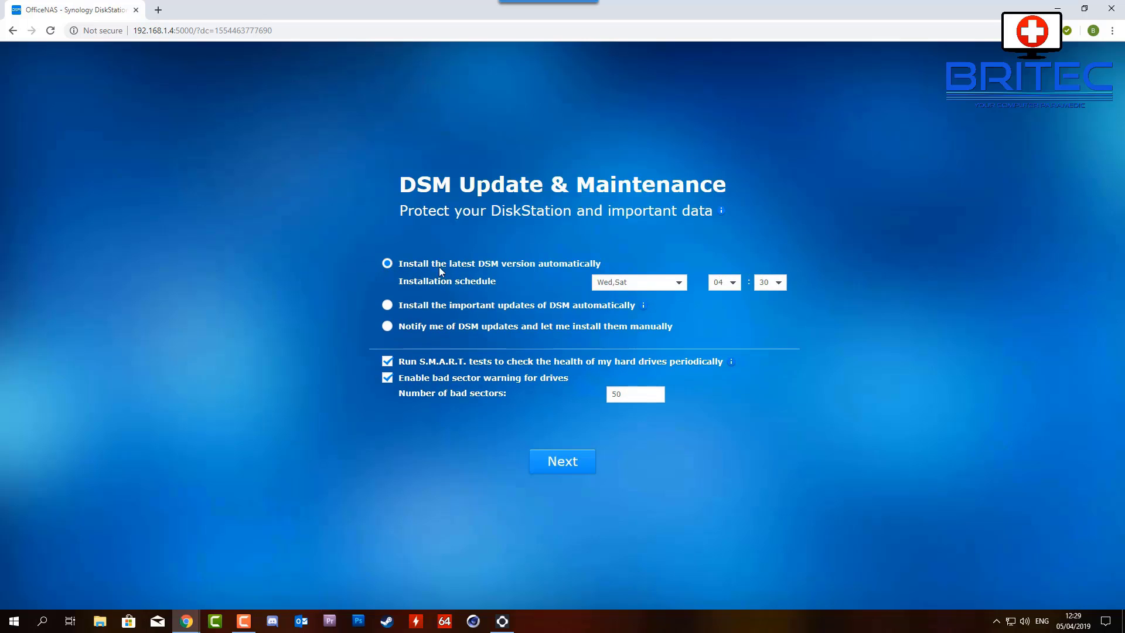
left_click(677, 285)
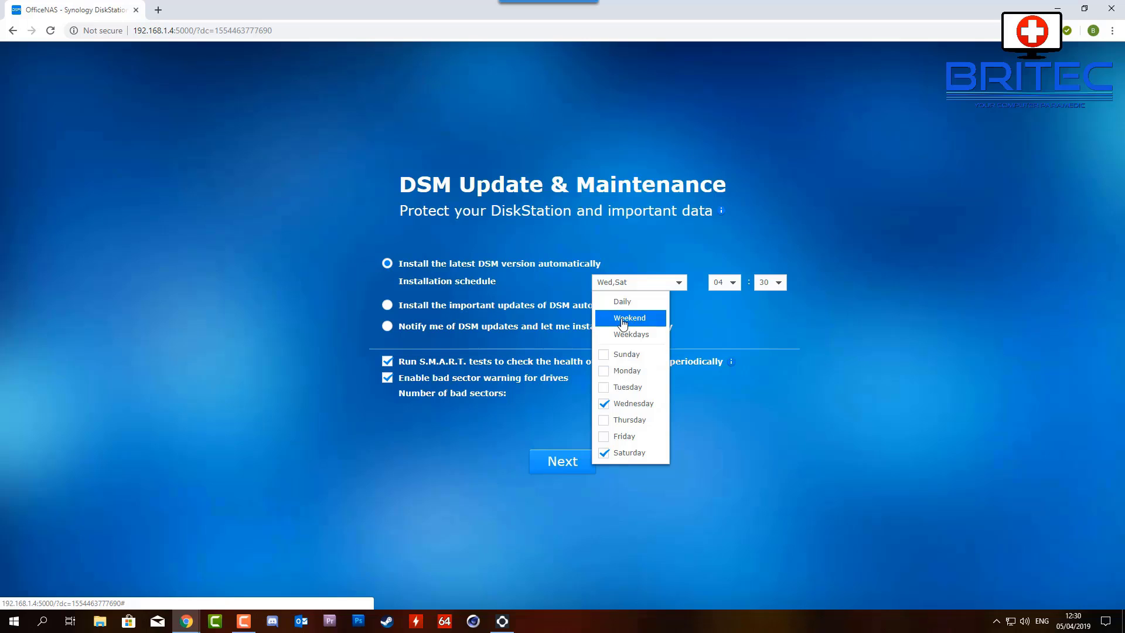
left_click(603, 355)
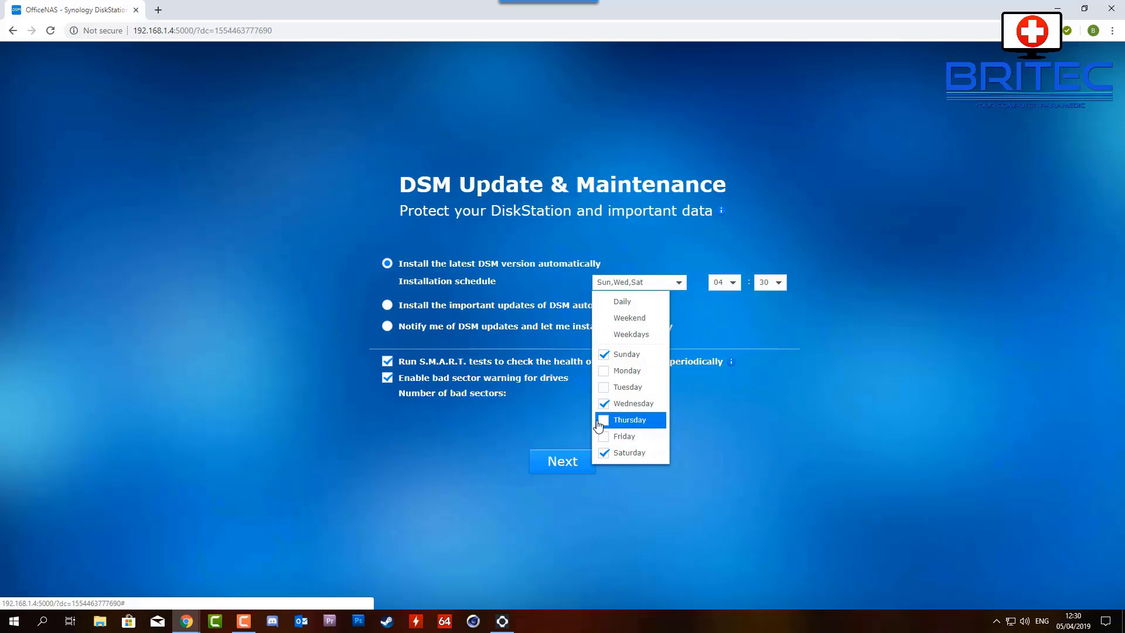
left_click(604, 455)
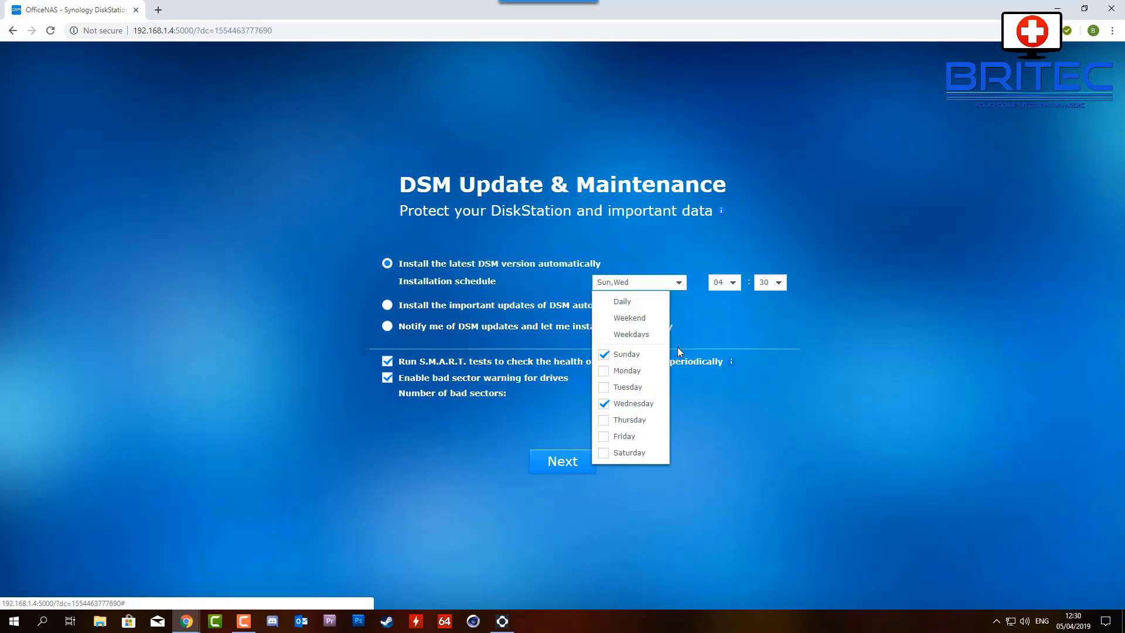
Set the update installation time to 03:00 and accept the DSM update and maintenance settings
left_click(733, 283)
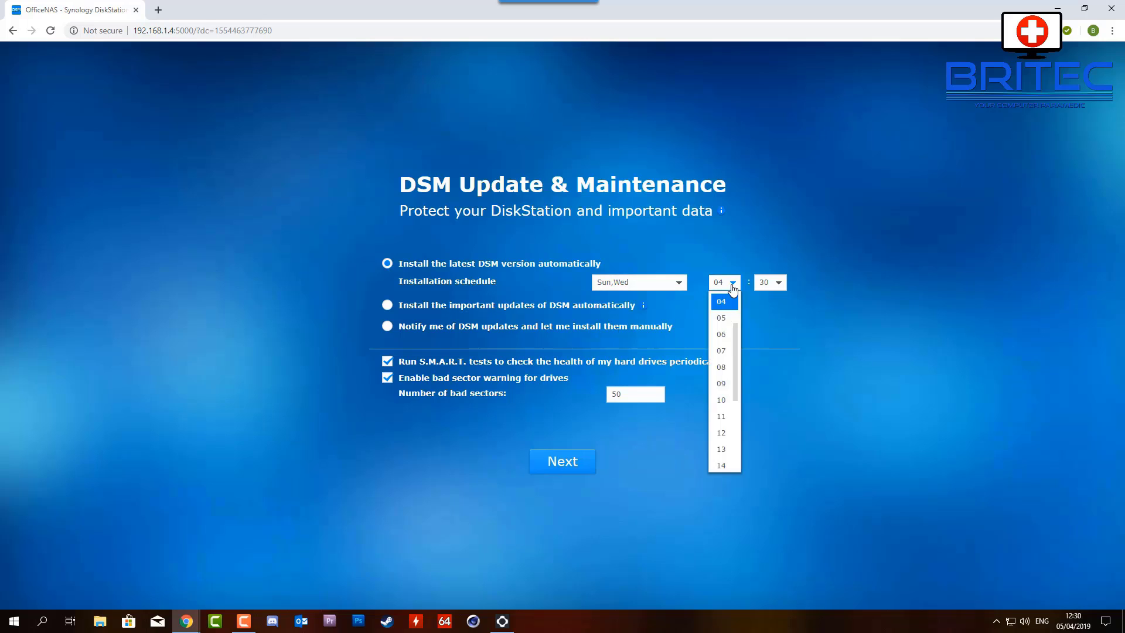
left_click_drag(737, 386, 737, 328)
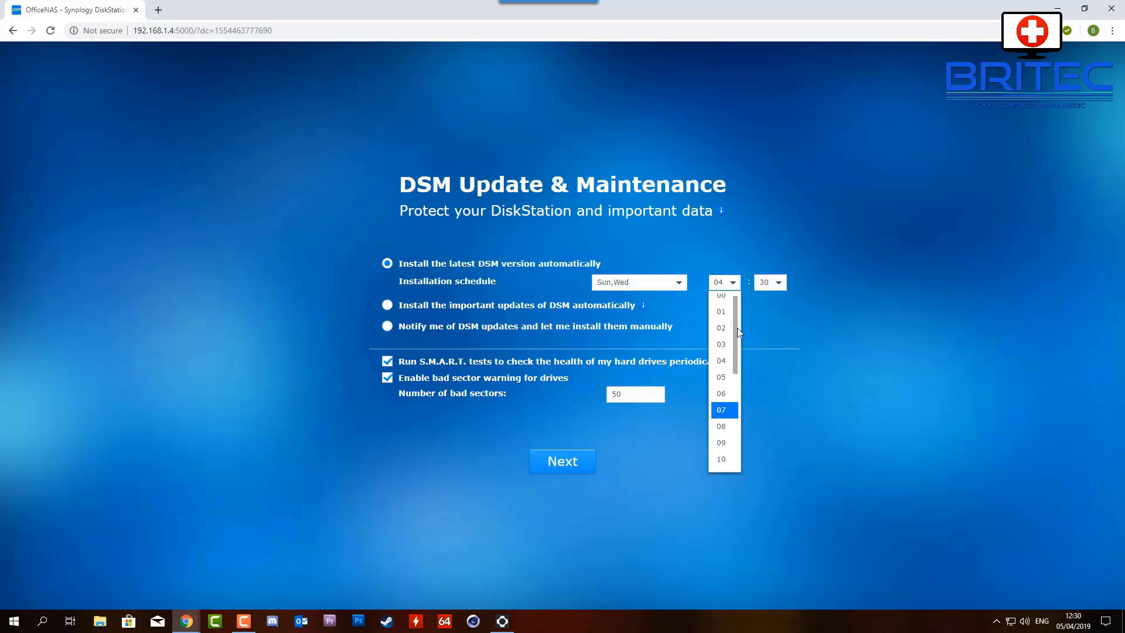
left_click(726, 349)
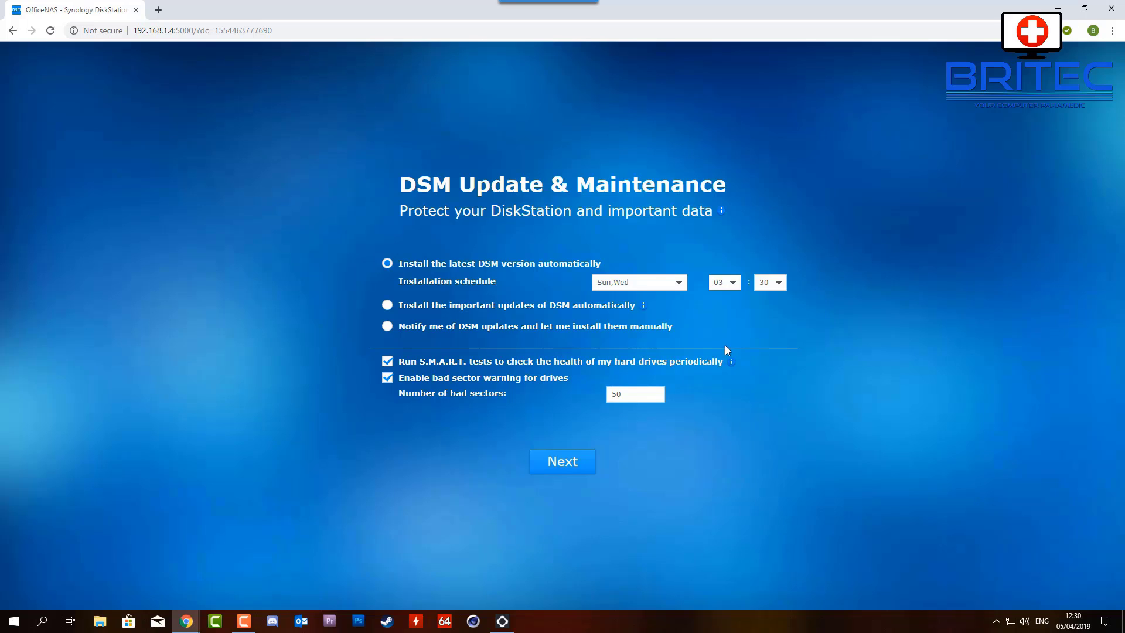
left_click(783, 285)
left_click_drag(780, 403, 768, 301)
left_click(776, 302)
left_click(678, 285)
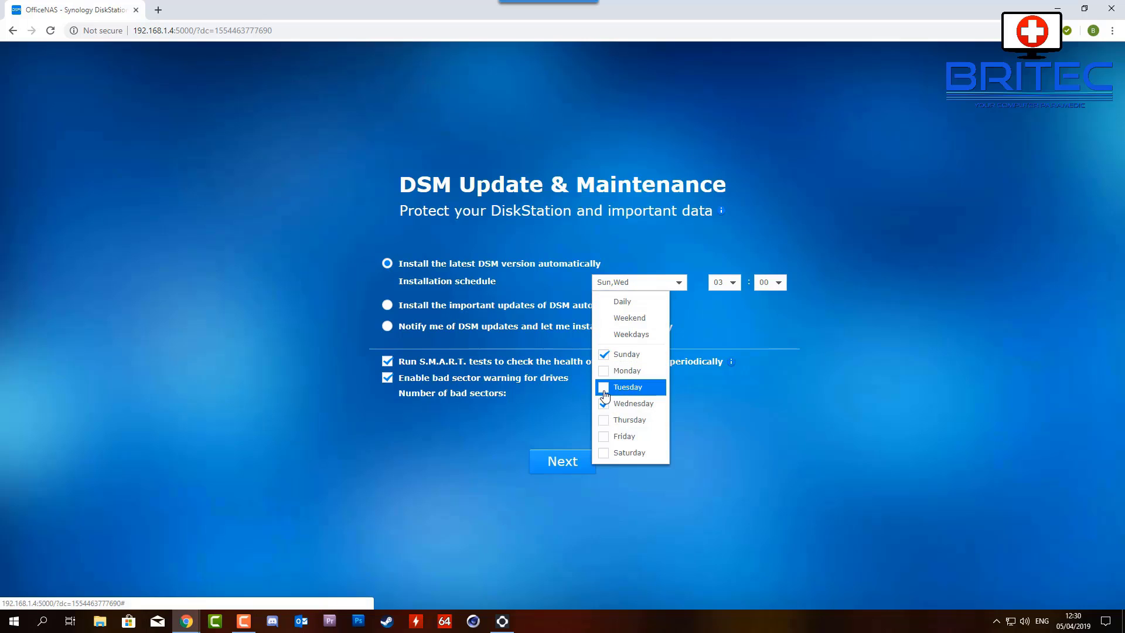
left_click(688, 333)
left_click(573, 461)
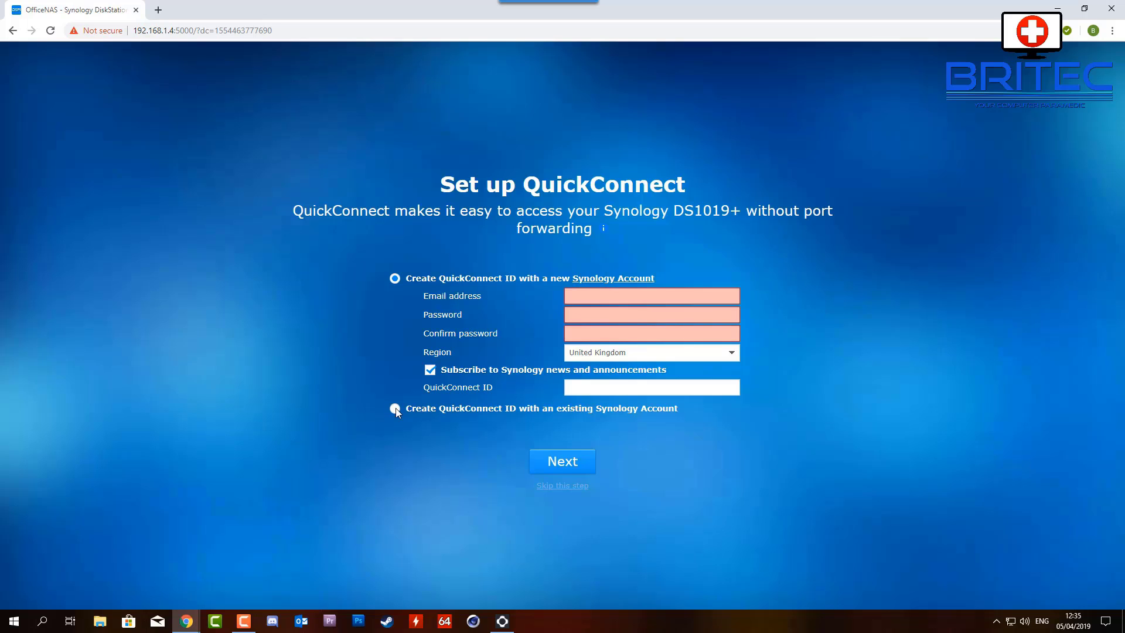
View the existing-account option for QuickConnect, and skip the QuickConnect setup, accepting port forwarding as the remote access alternative
left_click(395, 408)
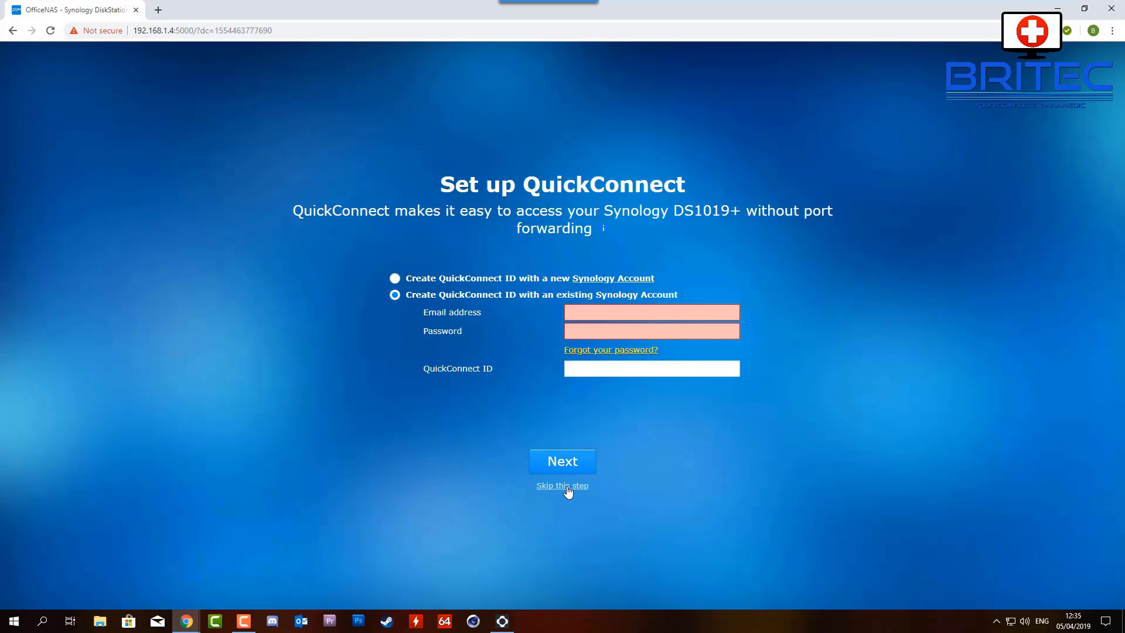
left_click(394, 278)
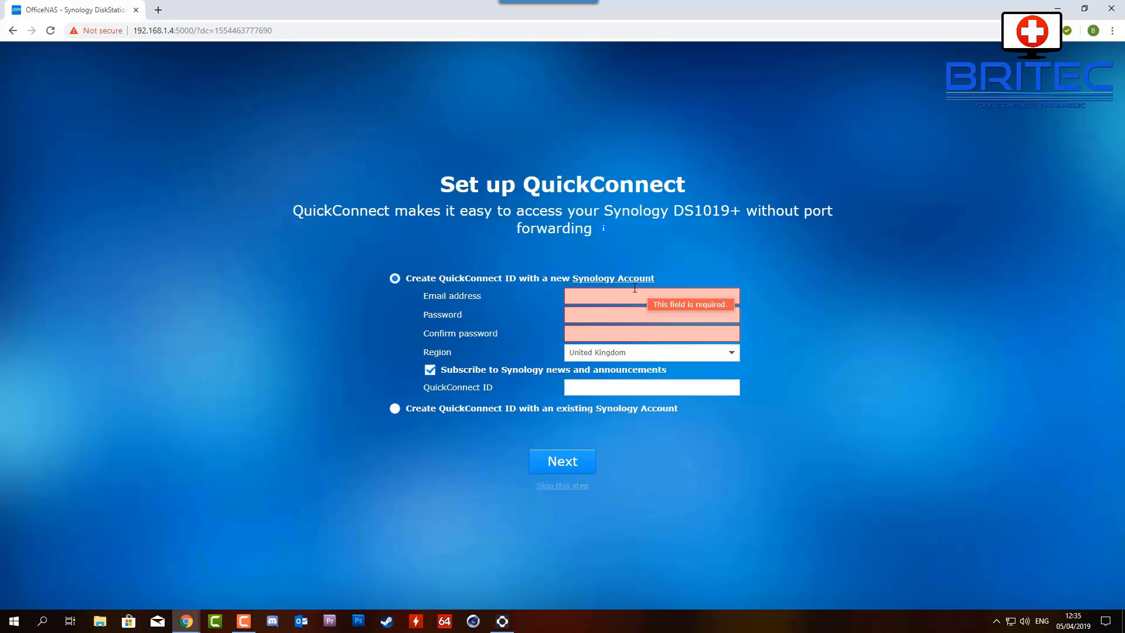
left_click(575, 487)
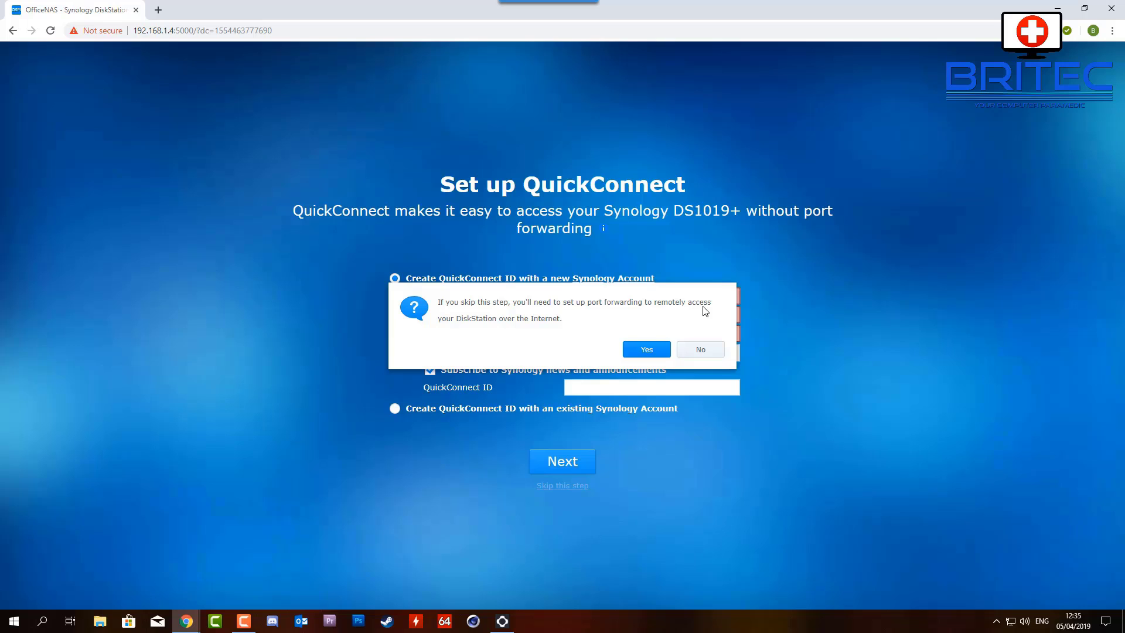
left_click(648, 350)
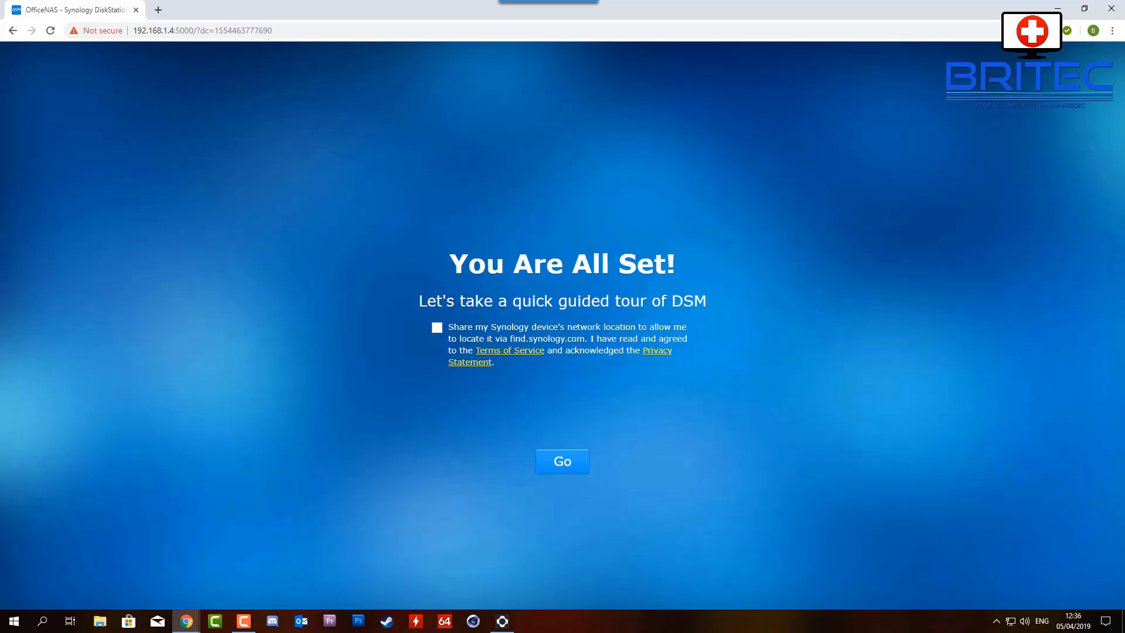
Finish the setup wizard without sharing the device's network location, and decline device analytics
key("alt+Tab")
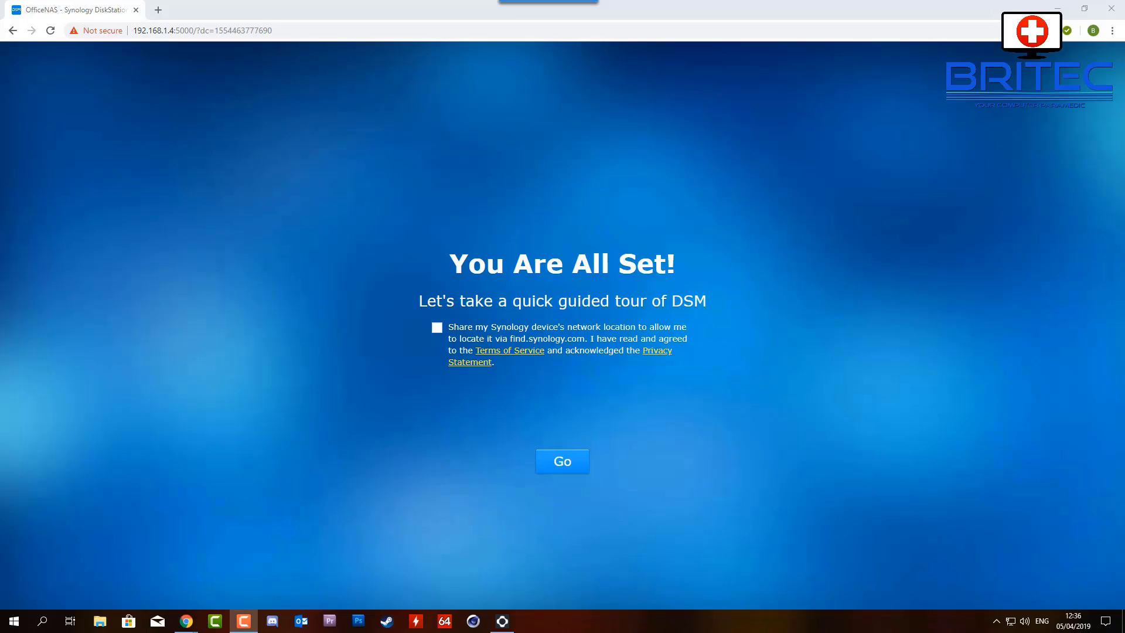
left_click(570, 460)
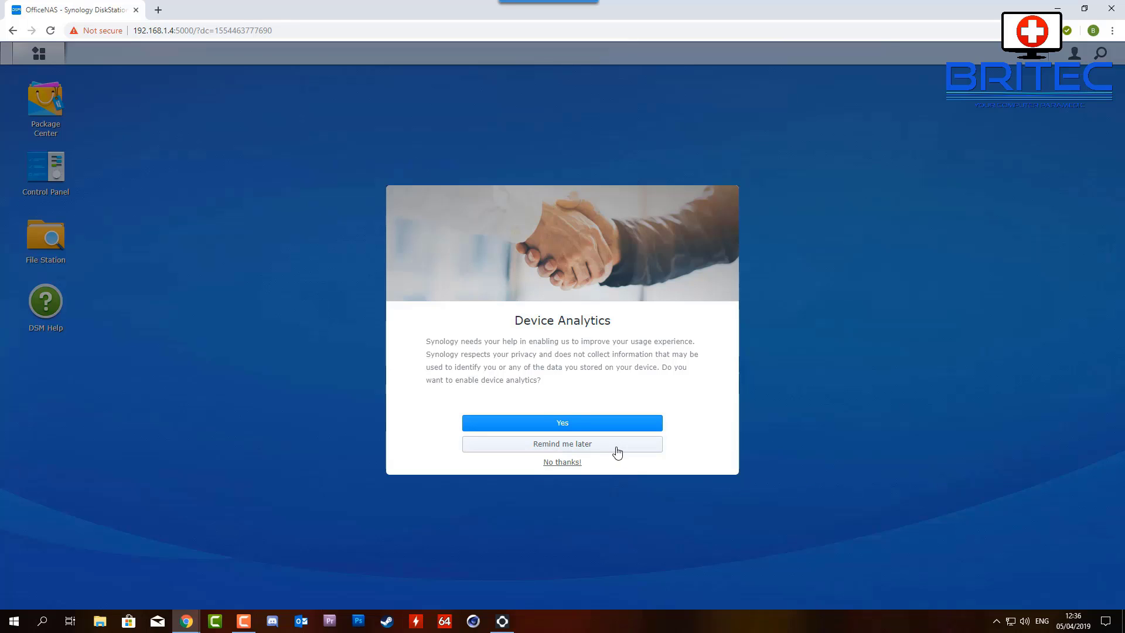
left_click(562, 462)
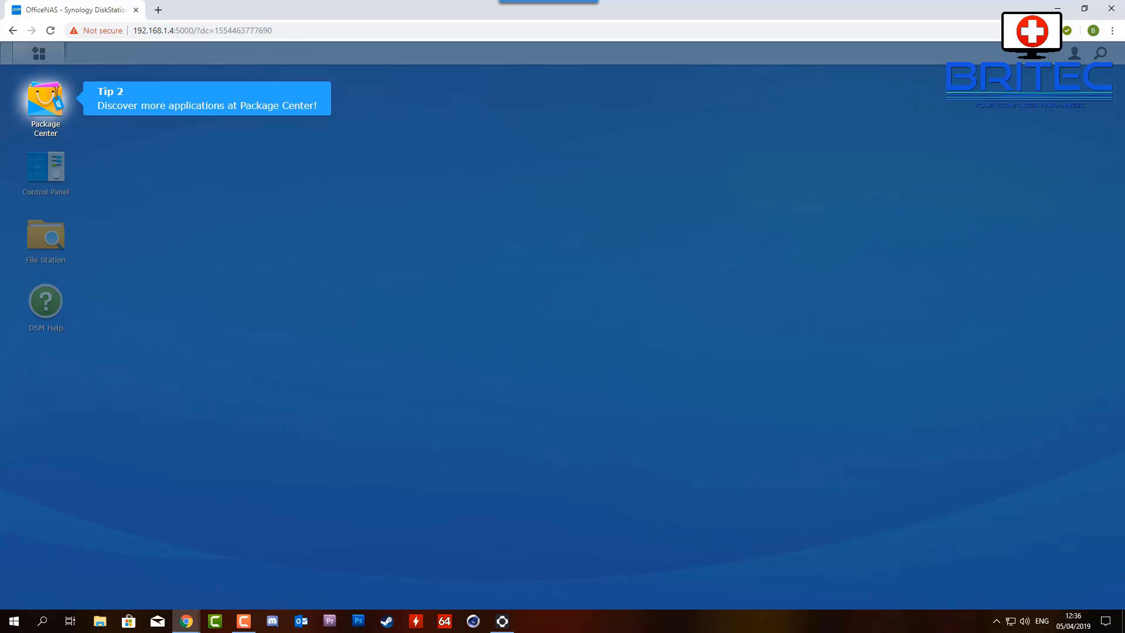
Dismiss the DSM Help launch notice and close the help window
key("F10")
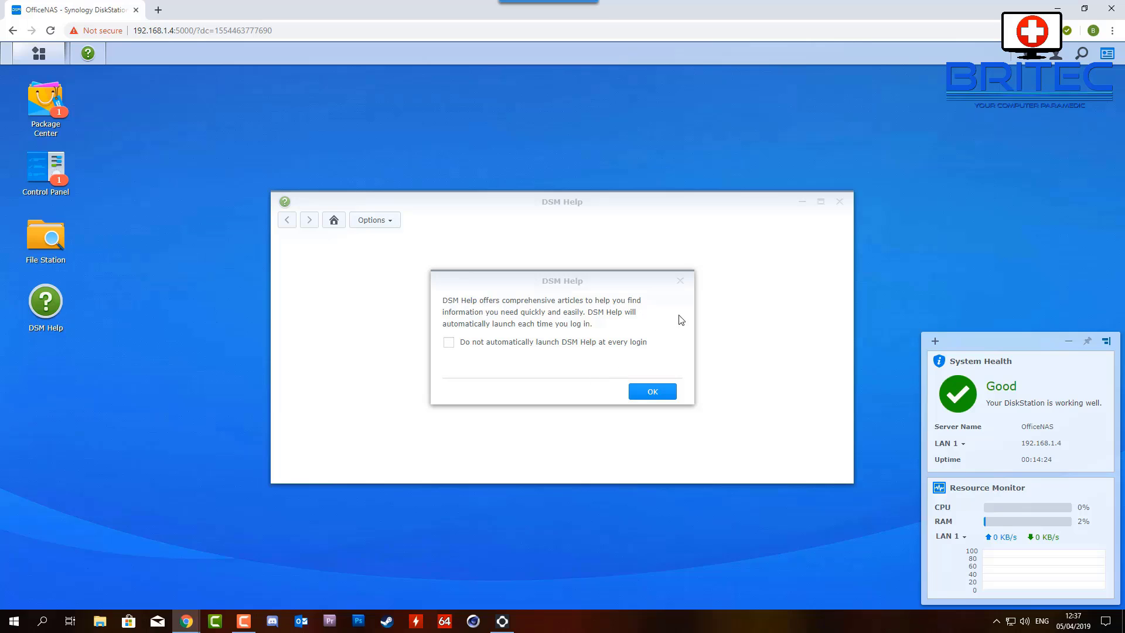
left_click(680, 281)
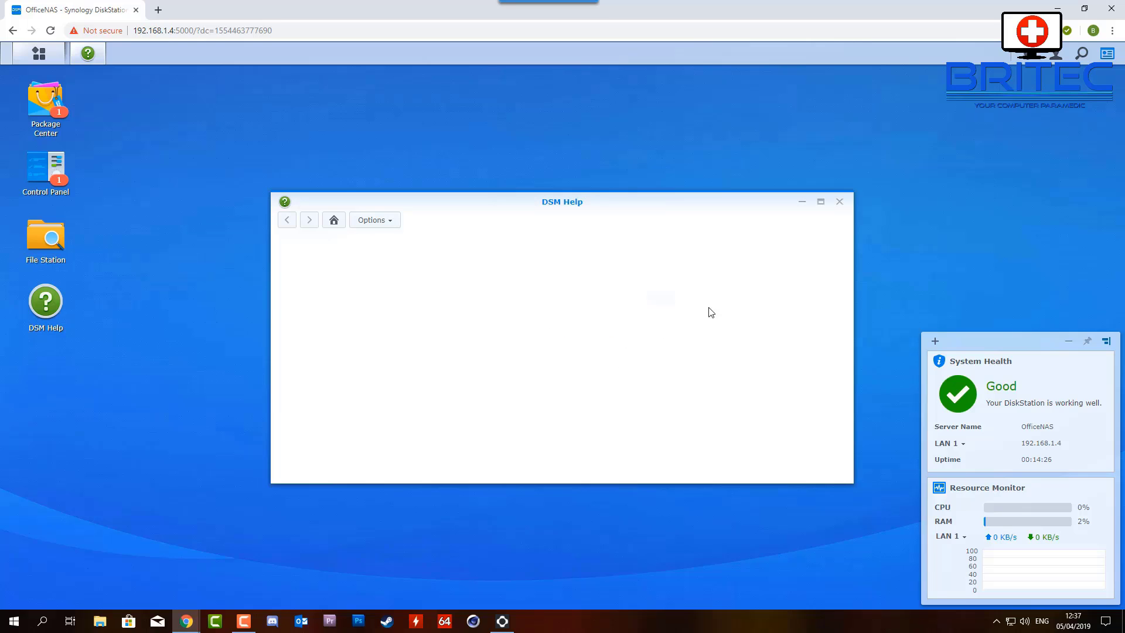
left_click(839, 201)
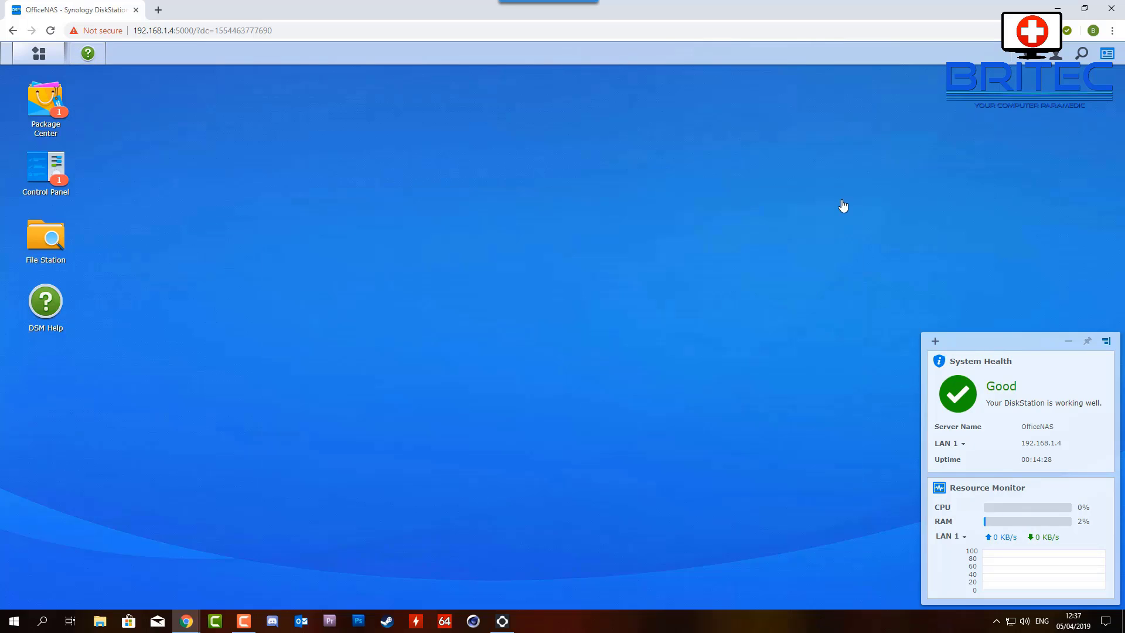
Open Storage Manager and move its window toward the middle of the DSM desktop
left_click(39, 57)
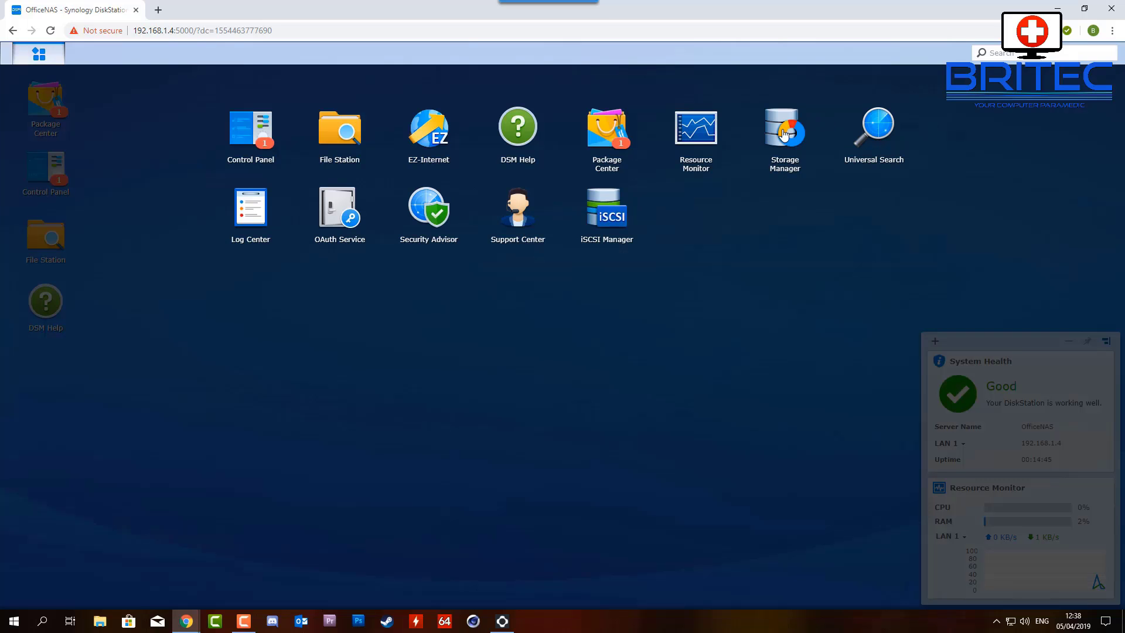
left_click(784, 133)
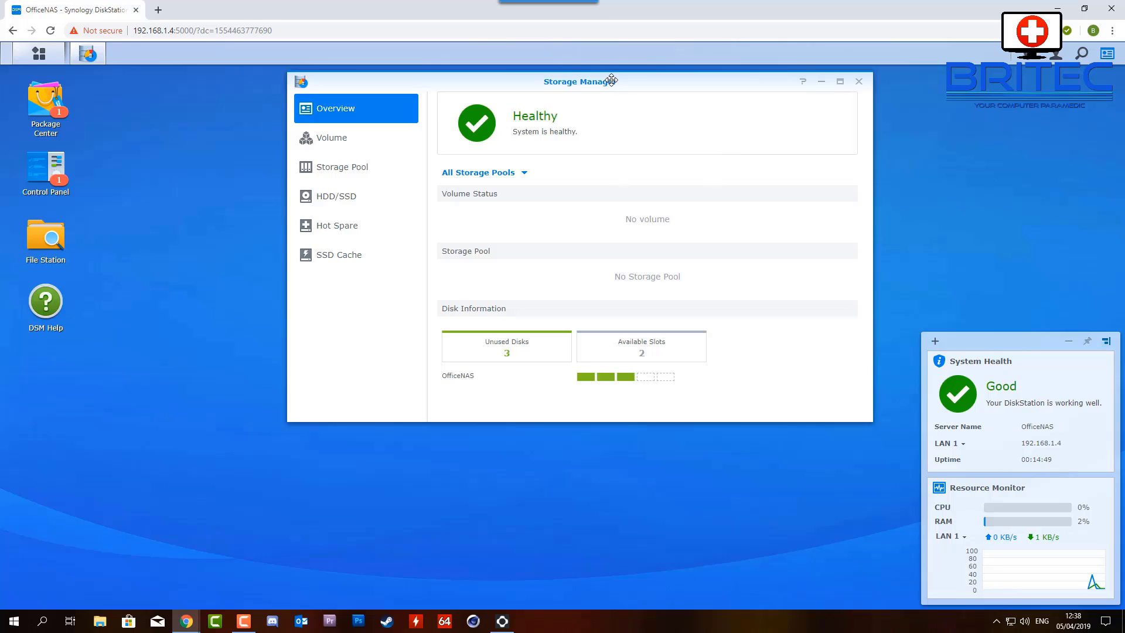
left_click_drag(611, 79, 533, 146)
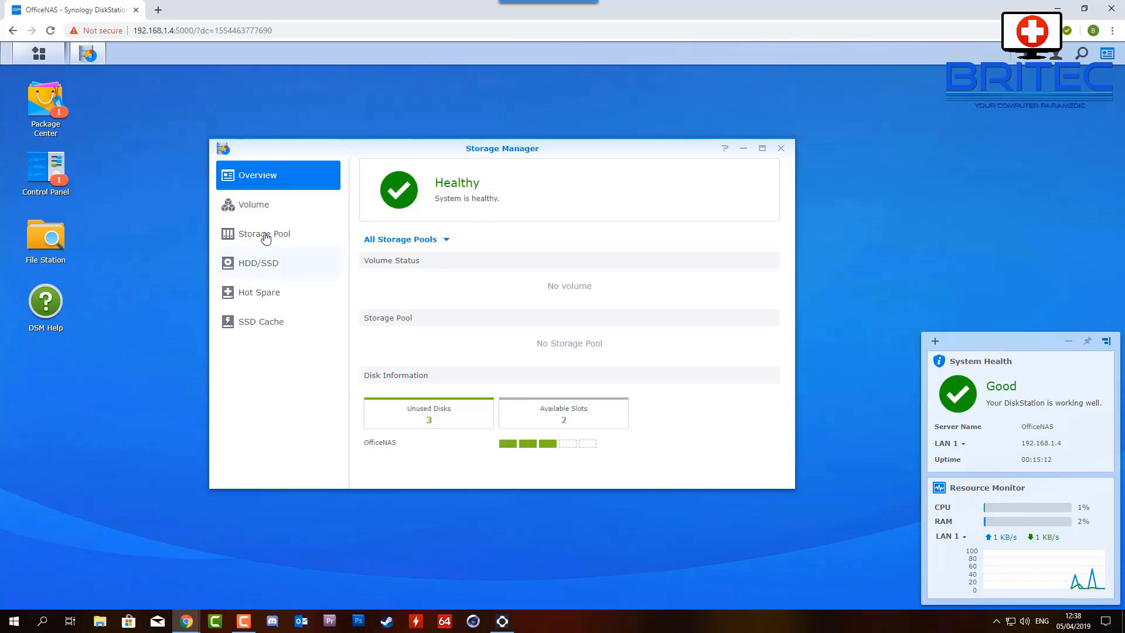
Start creating a volume and choose the Custom mode
left_click(268, 211)
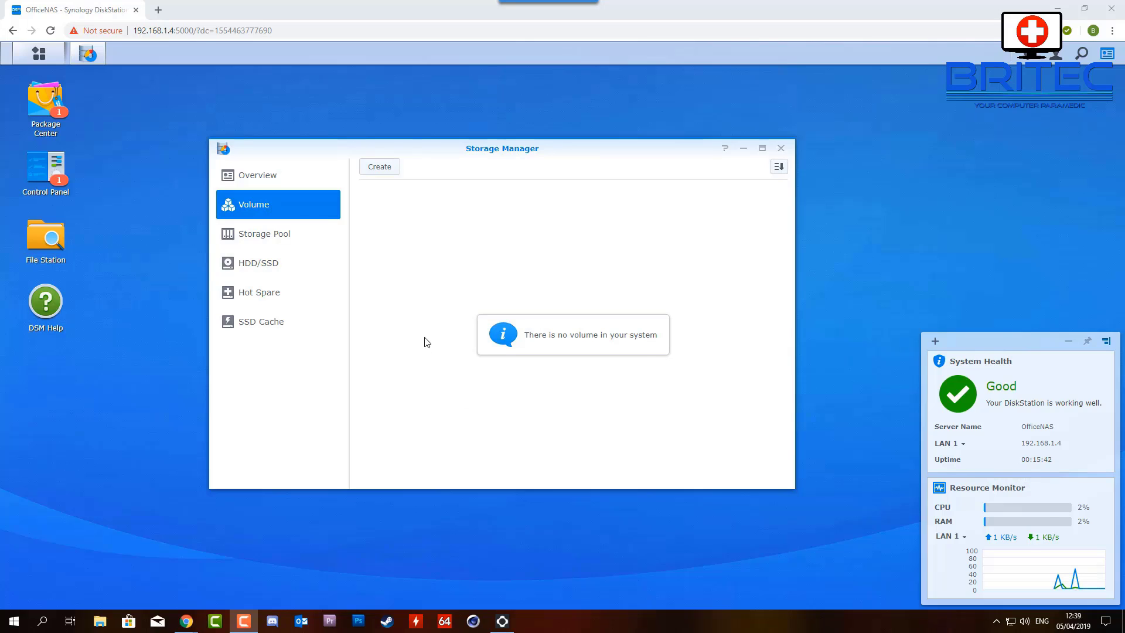
left_click(380, 167)
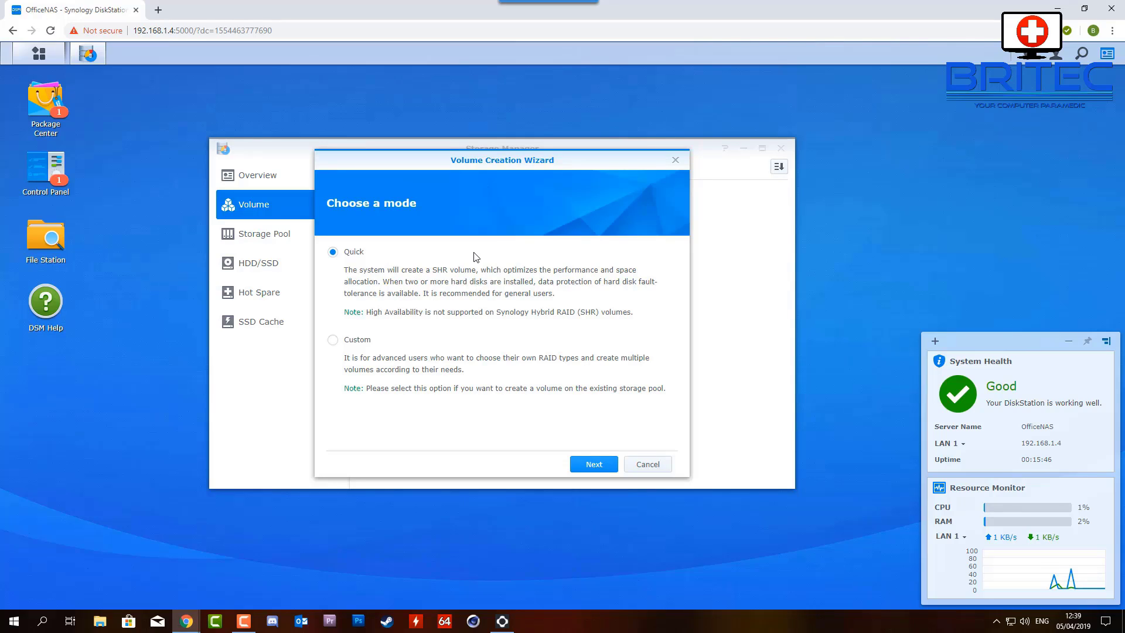
left_click(334, 341)
Set up a new Better performance storage pool with RAID 5, checking the other RAID types, and proceed to disk selection
left_click(595, 466)
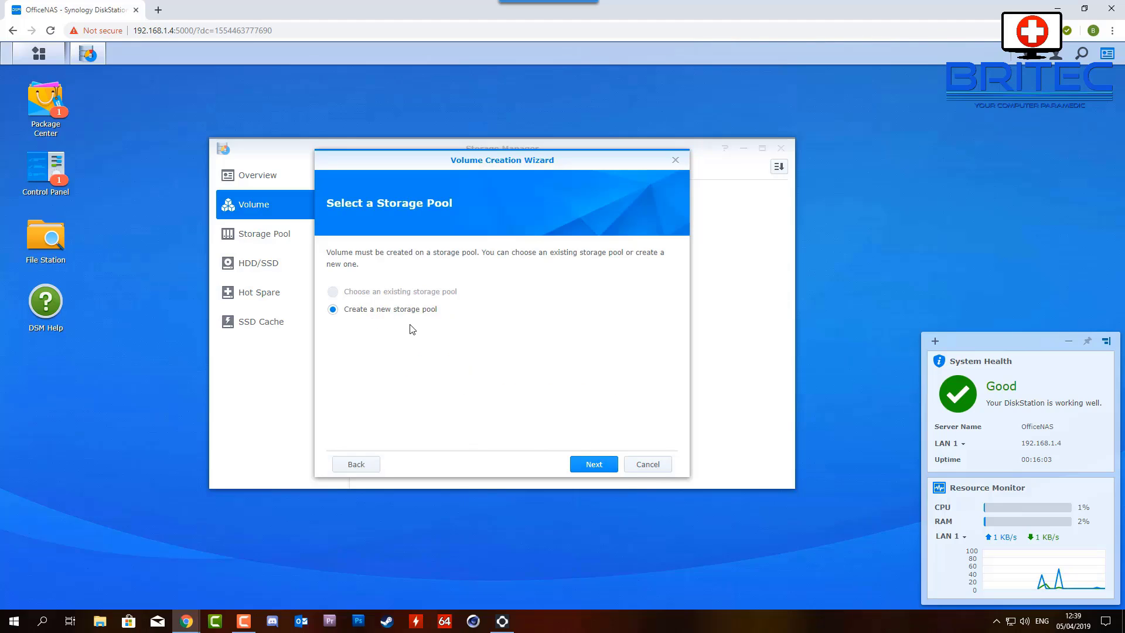
left_click(589, 467)
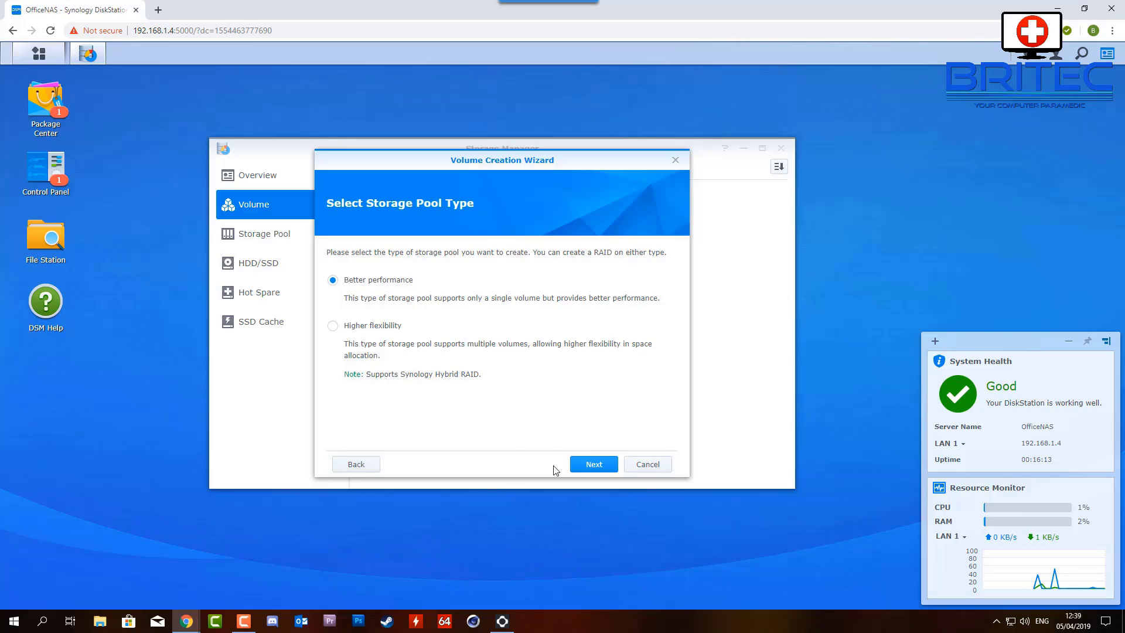
left_click(589, 465)
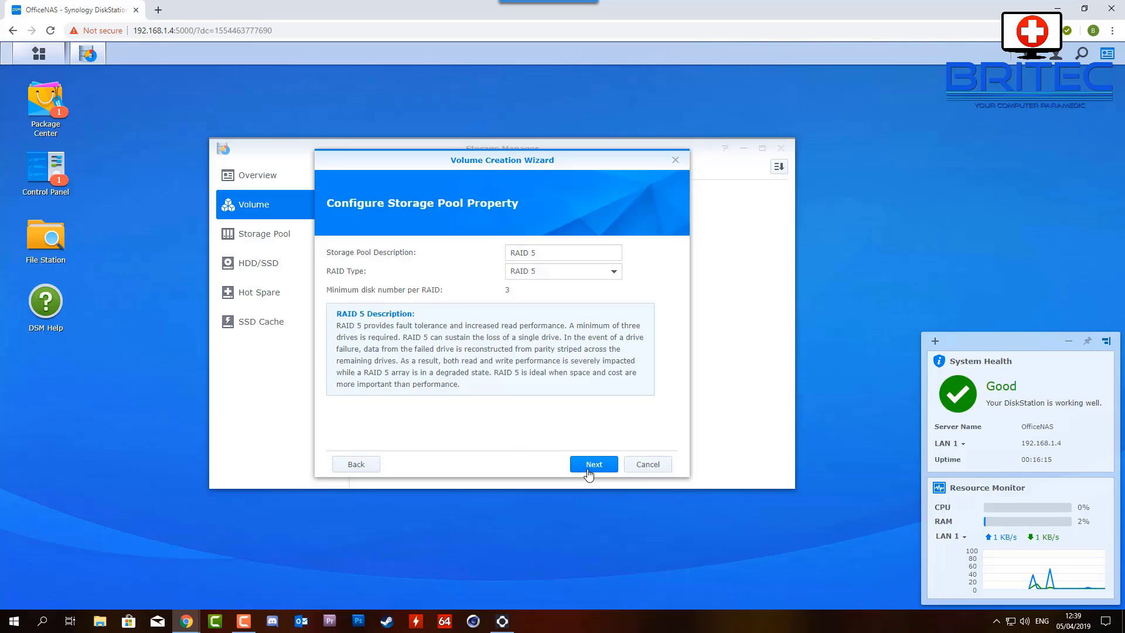
left_click(614, 275)
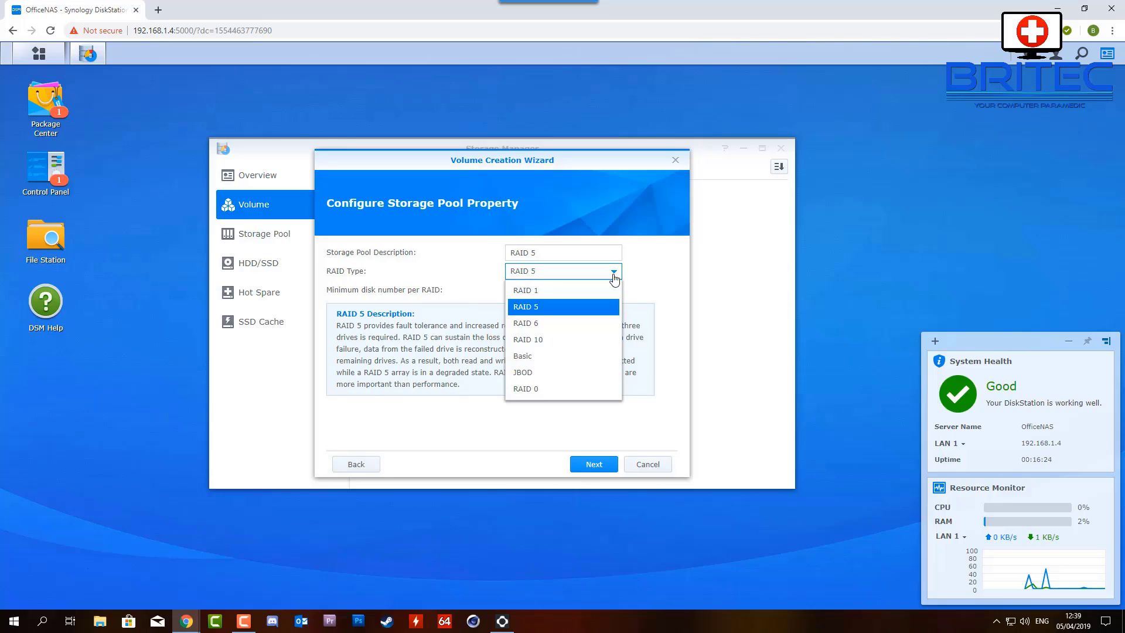
left_click(613, 275)
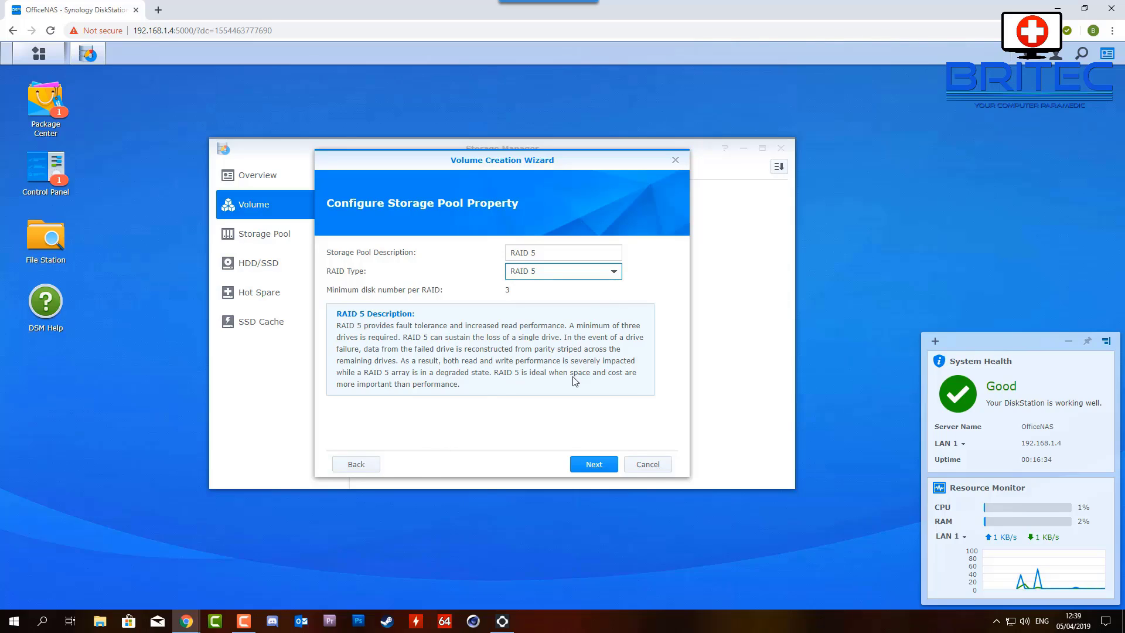
left_click(584, 465)
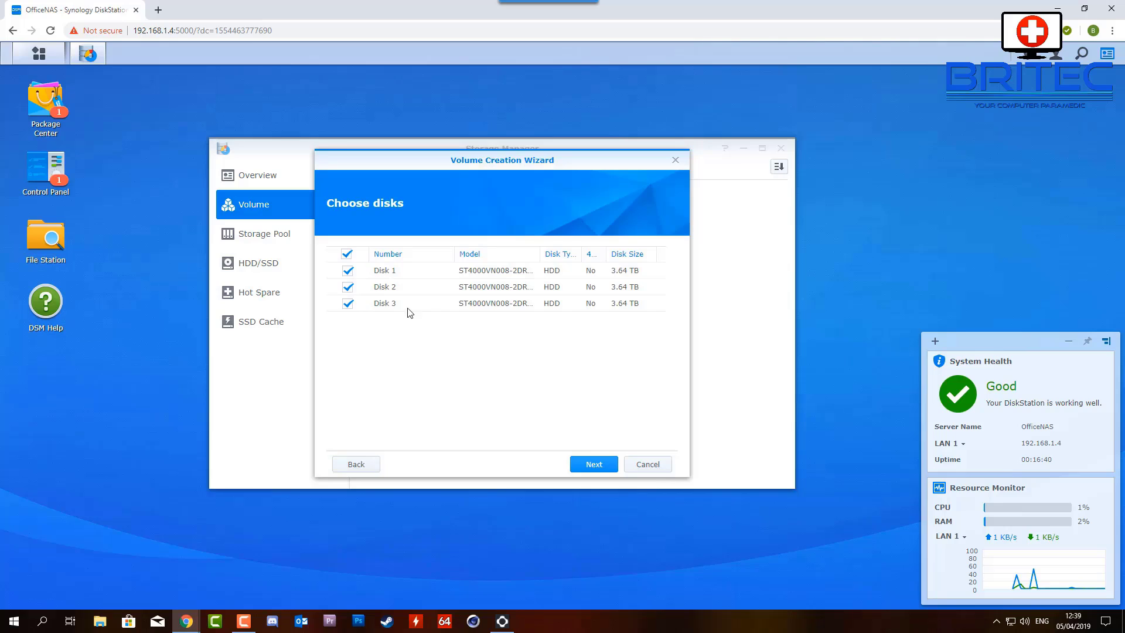
Go back from disk selection to the mode choice of the volume creation wizard
left_click(367, 467)
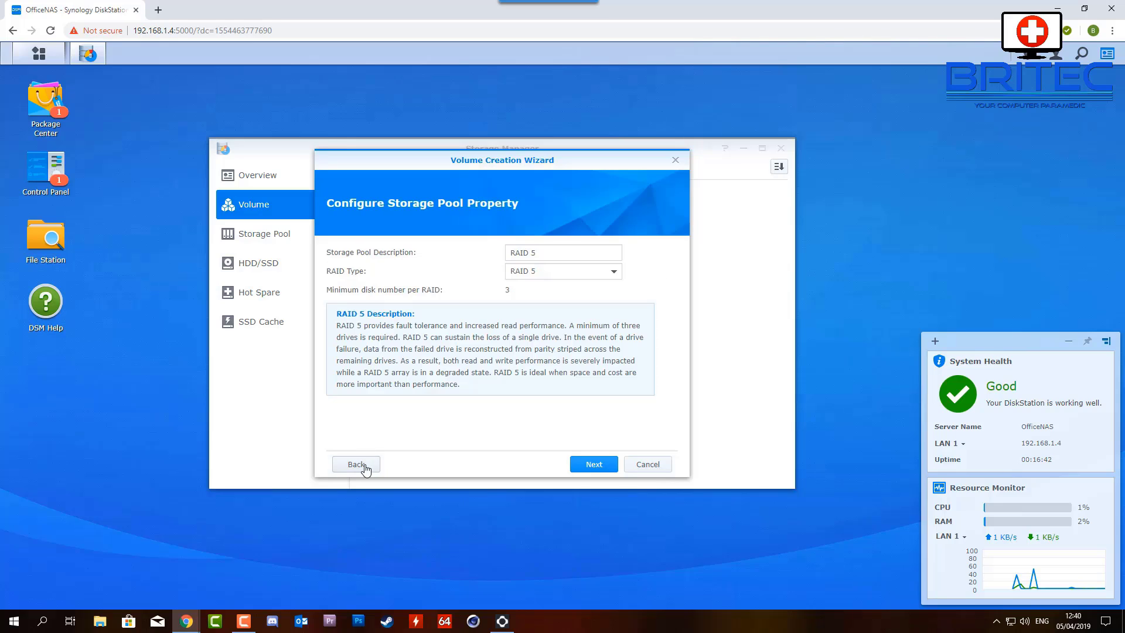
left_click(366, 468)
left_click(365, 468)
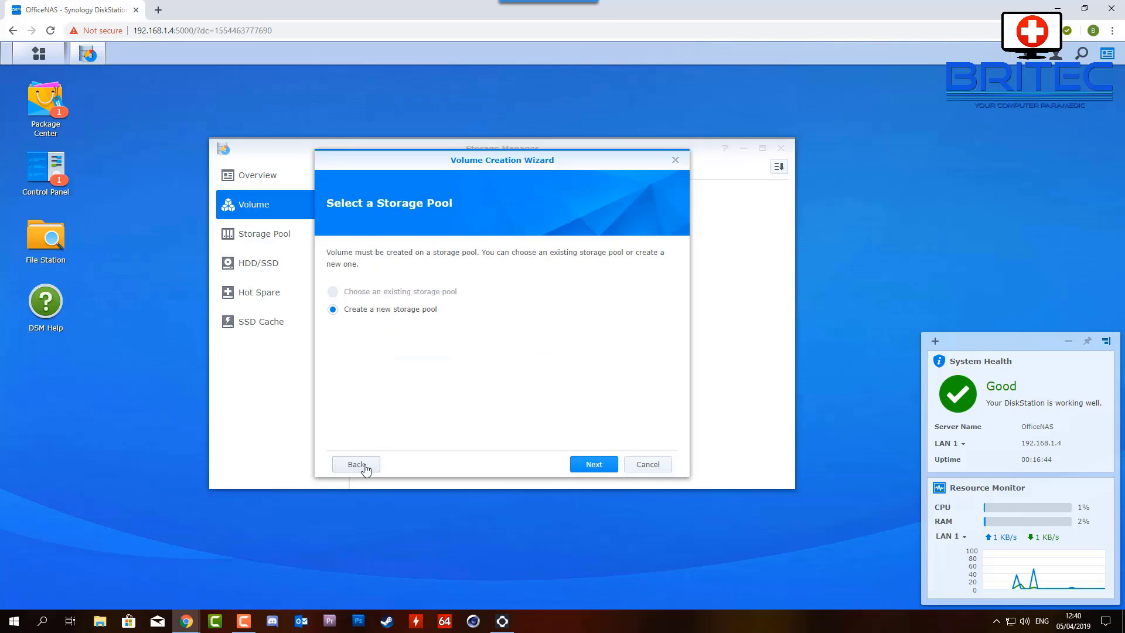
left_click(365, 469)
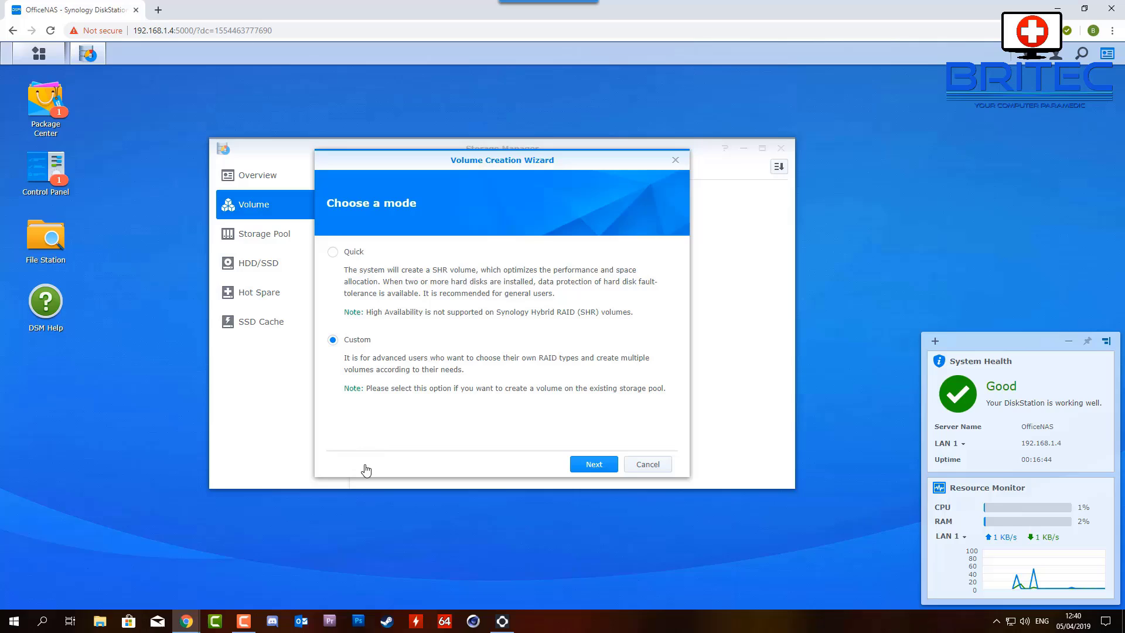
Choose the Quick mode for the volume and set the storage pool's RAID type to SHR after trying SHR-2
left_click(334, 253)
left_click(594, 464)
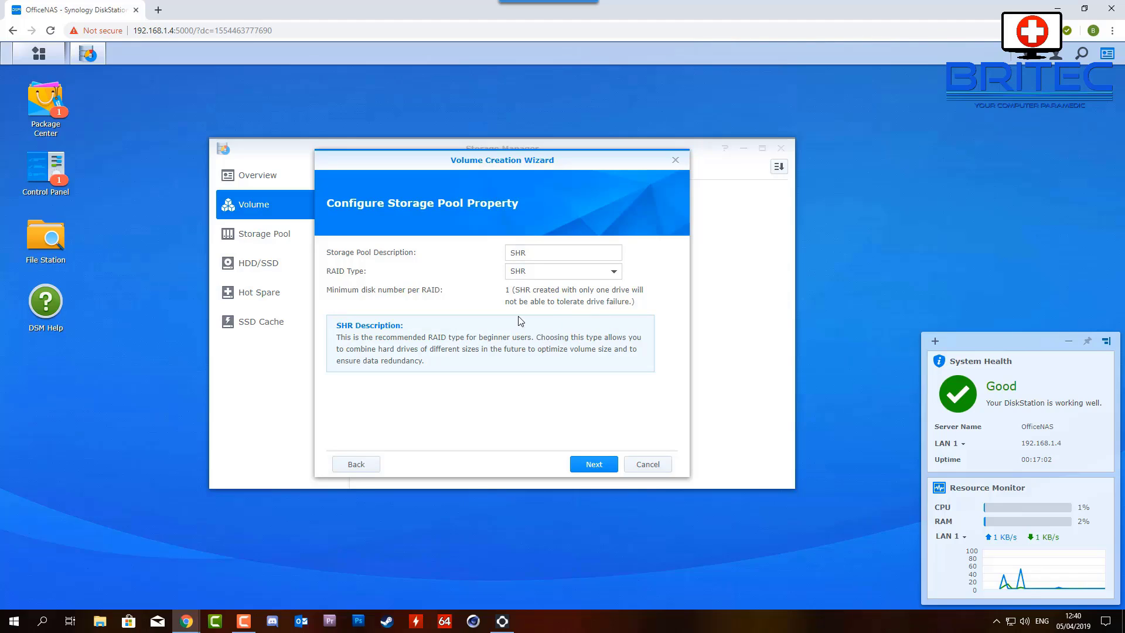
left_click(614, 273)
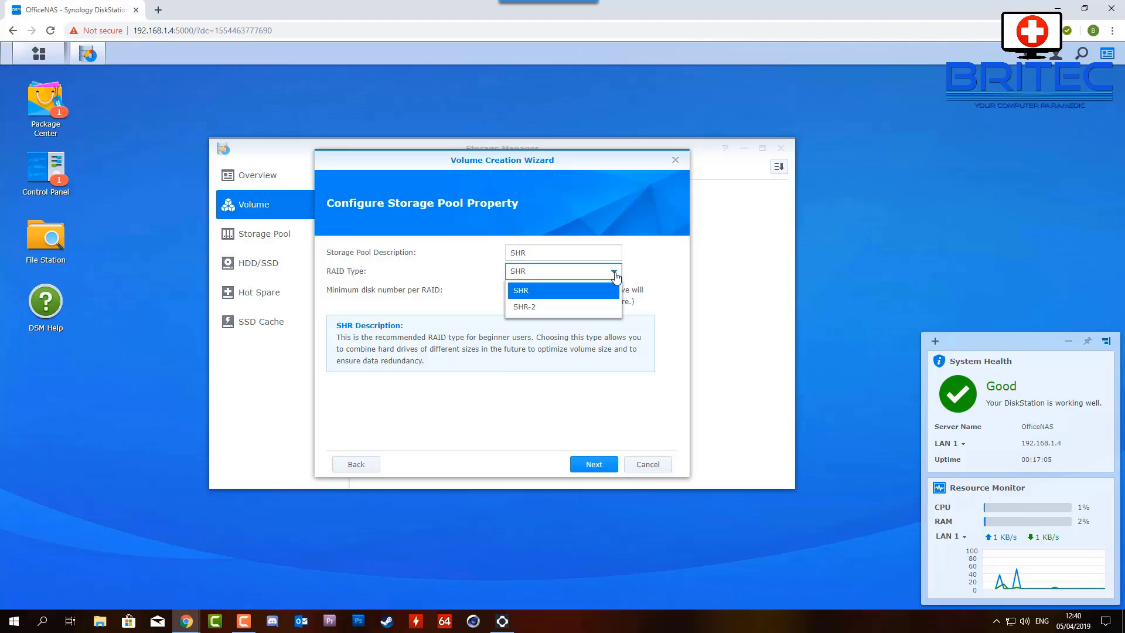
left_click(531, 309)
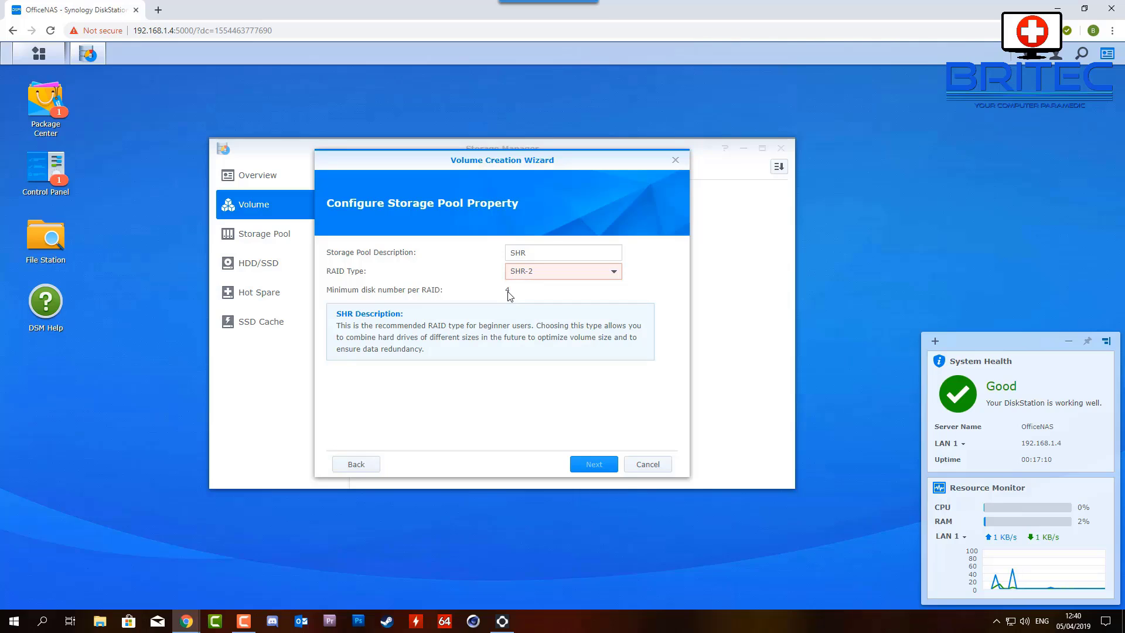
left_click(610, 275)
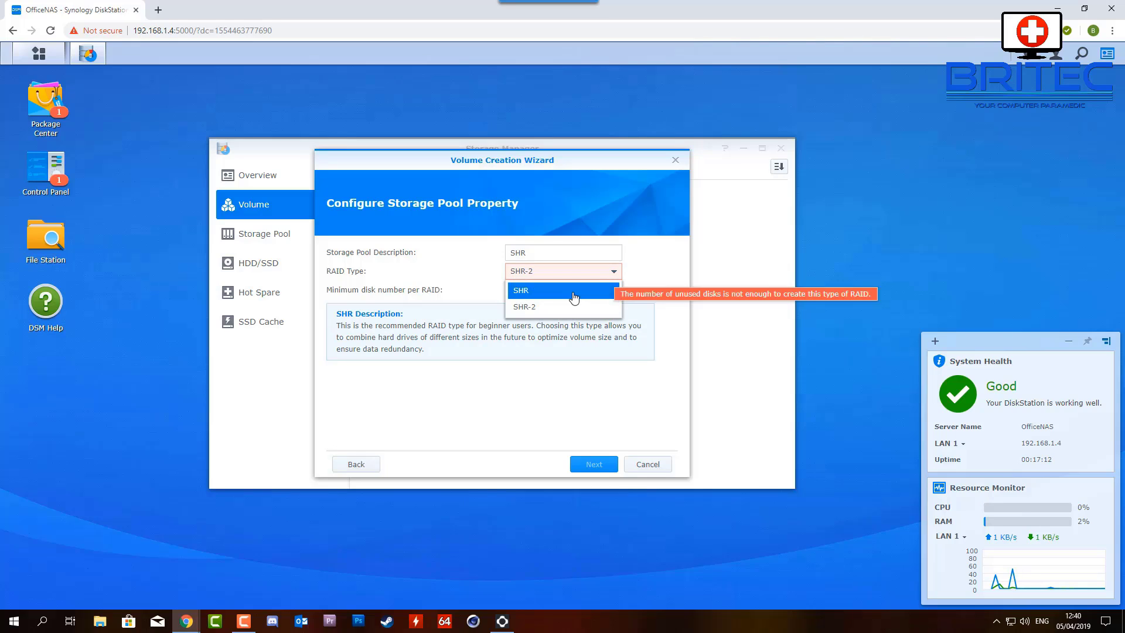
left_click(573, 295)
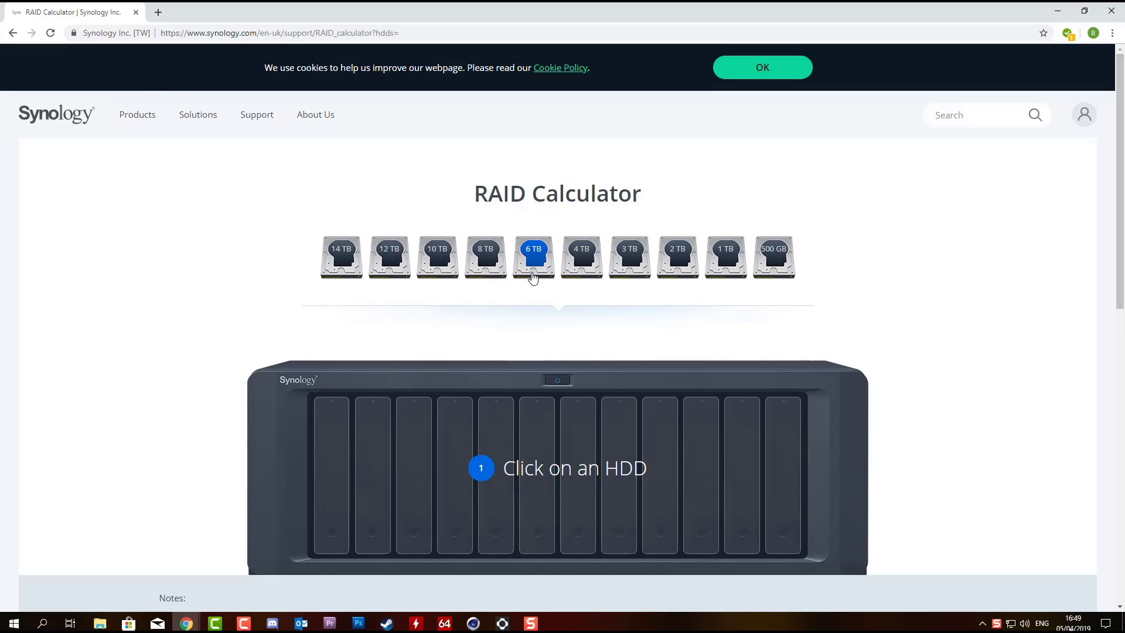
In Synology's online RAID Calculator, add three 4 TB drives to the enclosure
left_click(591, 261)
scroll(591, 261, "down", 3)
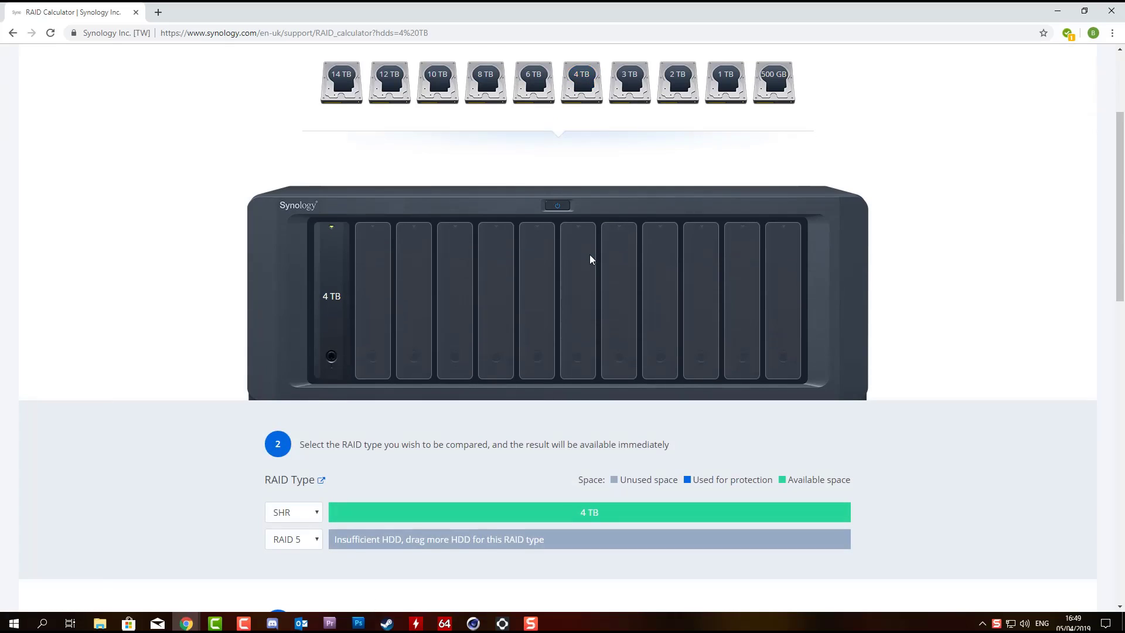
left_click(584, 89)
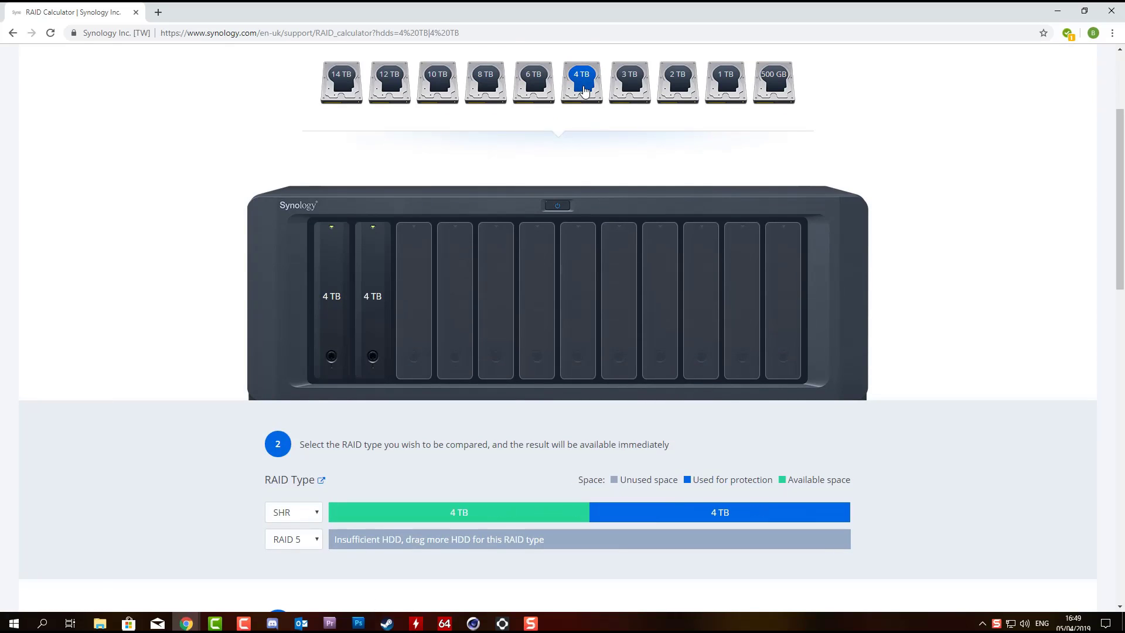
left_click(584, 89)
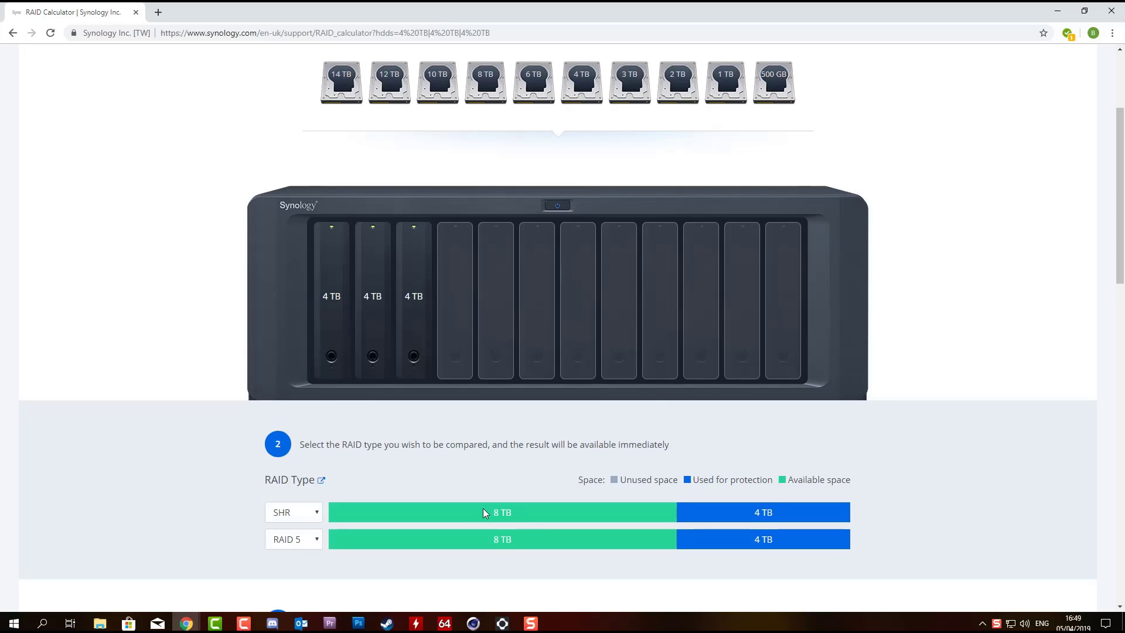
Compare the available space of RAID 1, RAID 5 and SHR on the three drives, ending with SHR in both rows
left_click(293, 538)
left_click(293, 478)
left_click(316, 518)
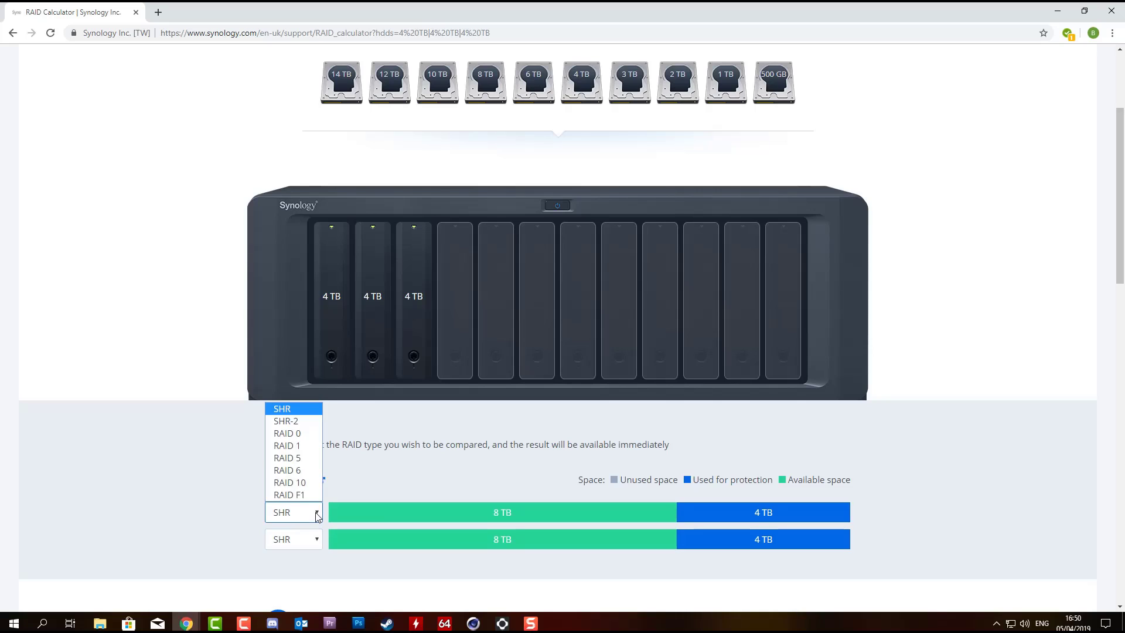
left_click(295, 446)
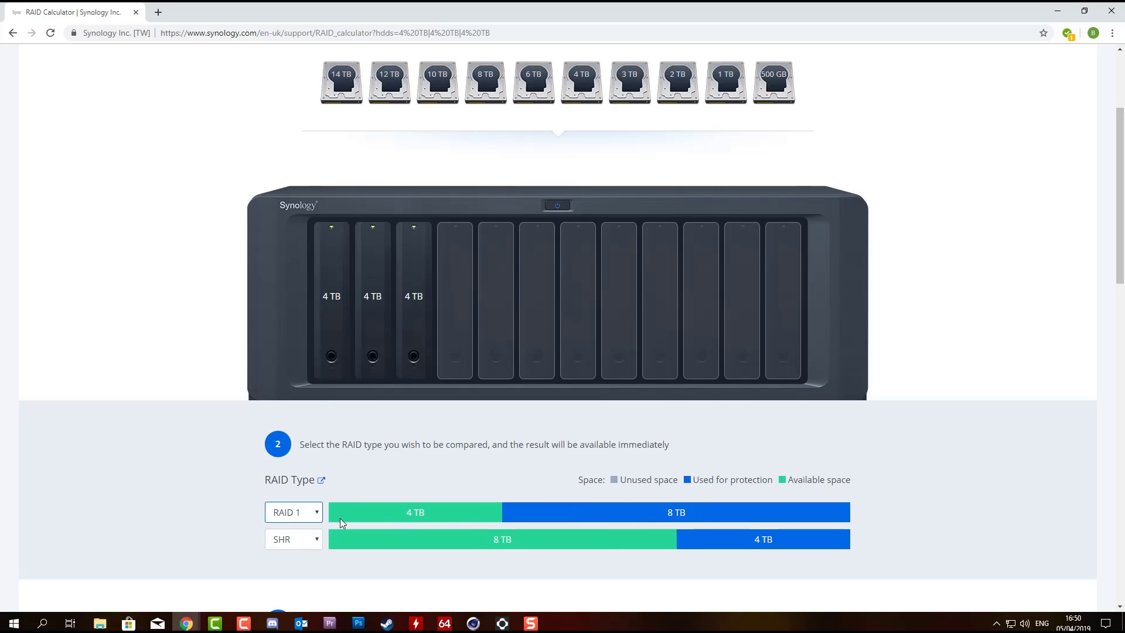
left_click(316, 515)
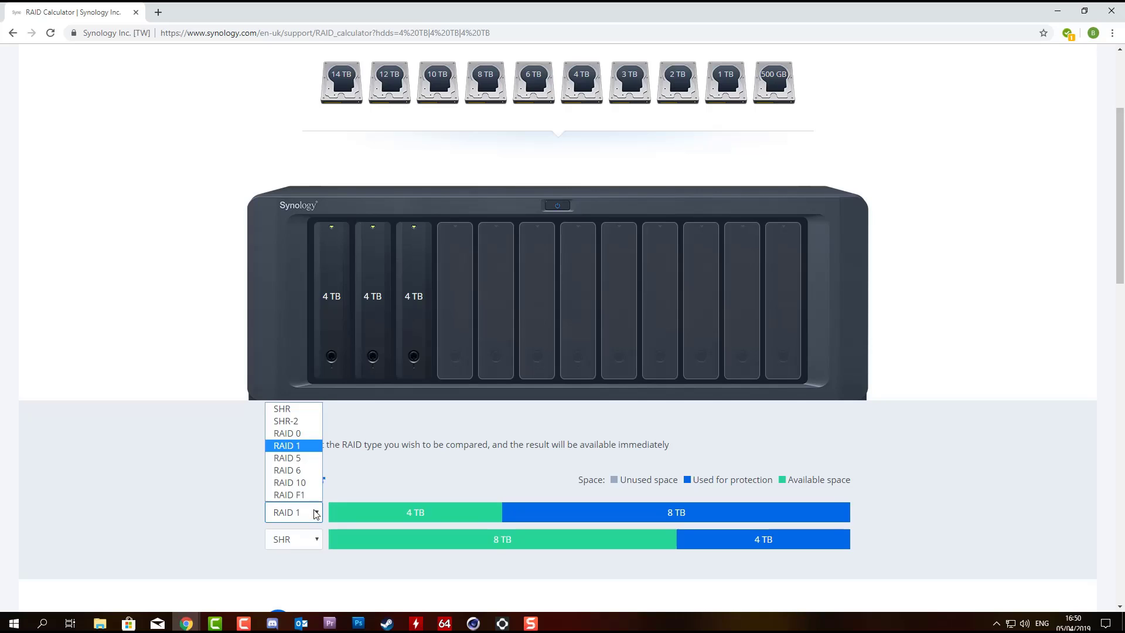
left_click(304, 458)
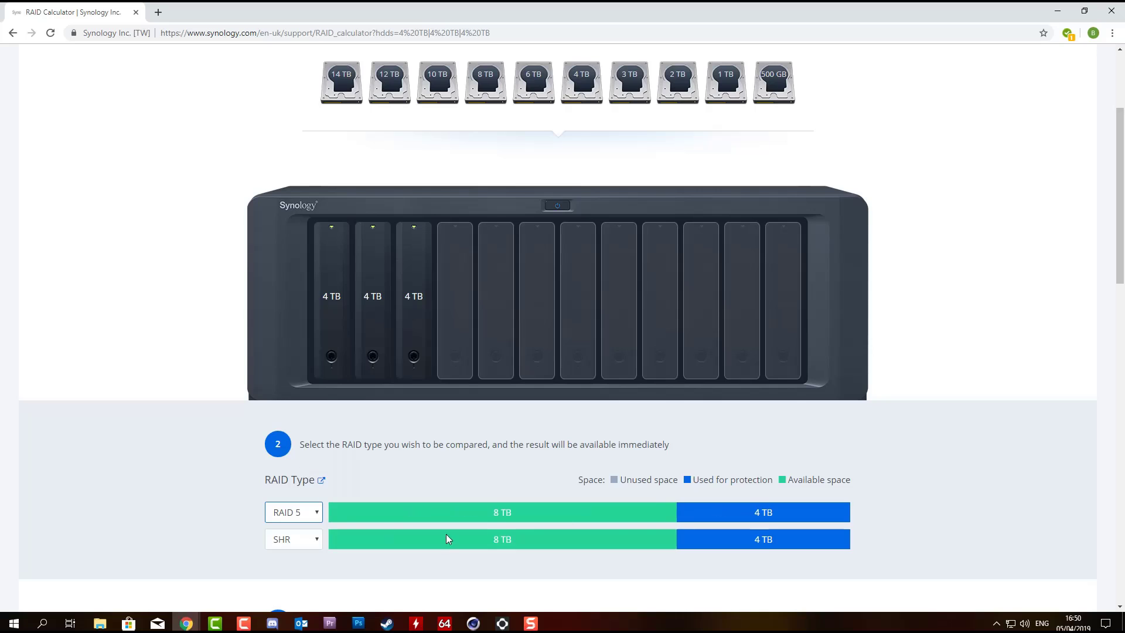
left_click(304, 508)
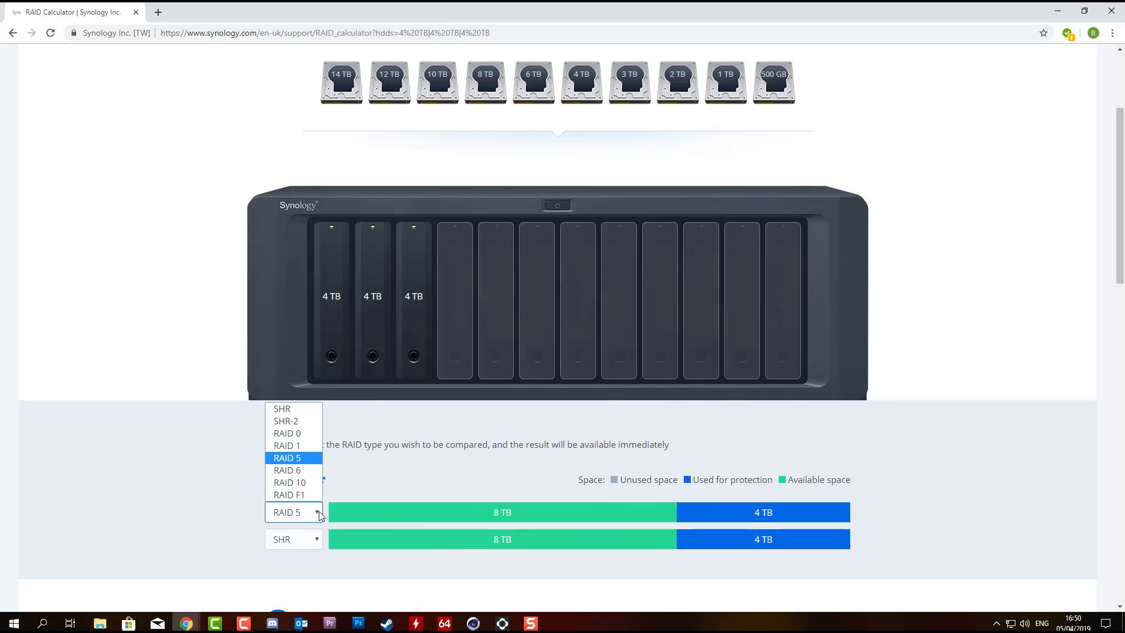
left_click(303, 410)
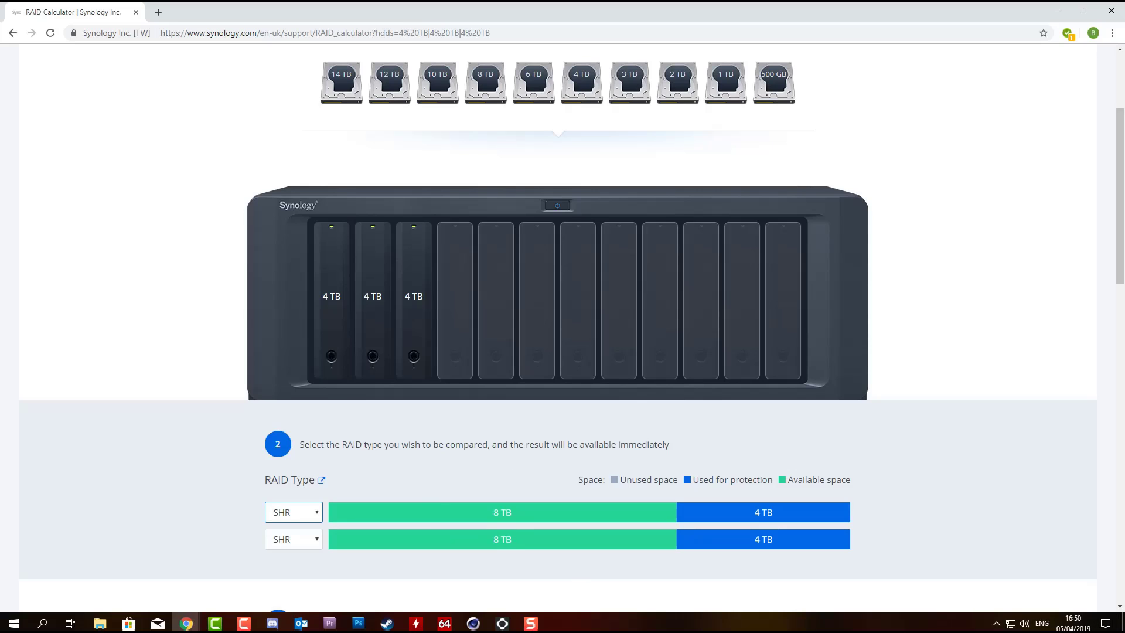
Back in the DSM volume wizard, accept Disks 1 to 3 with data erasure and apply the SHR volume with the Btrfs file system
key("alt+Tab")
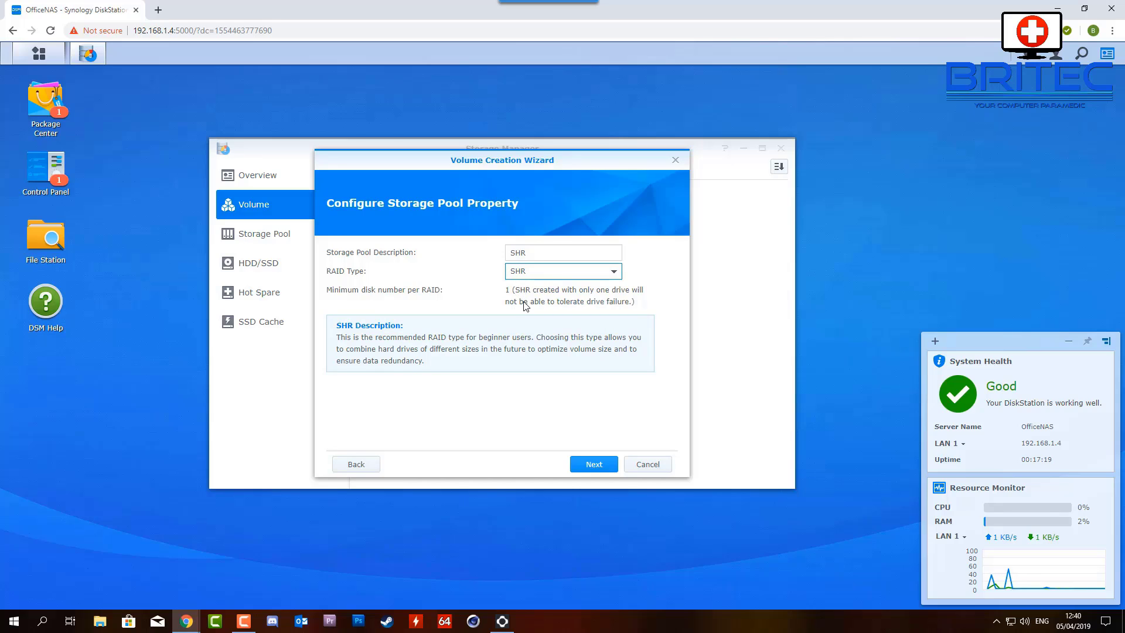
left_click(594, 464)
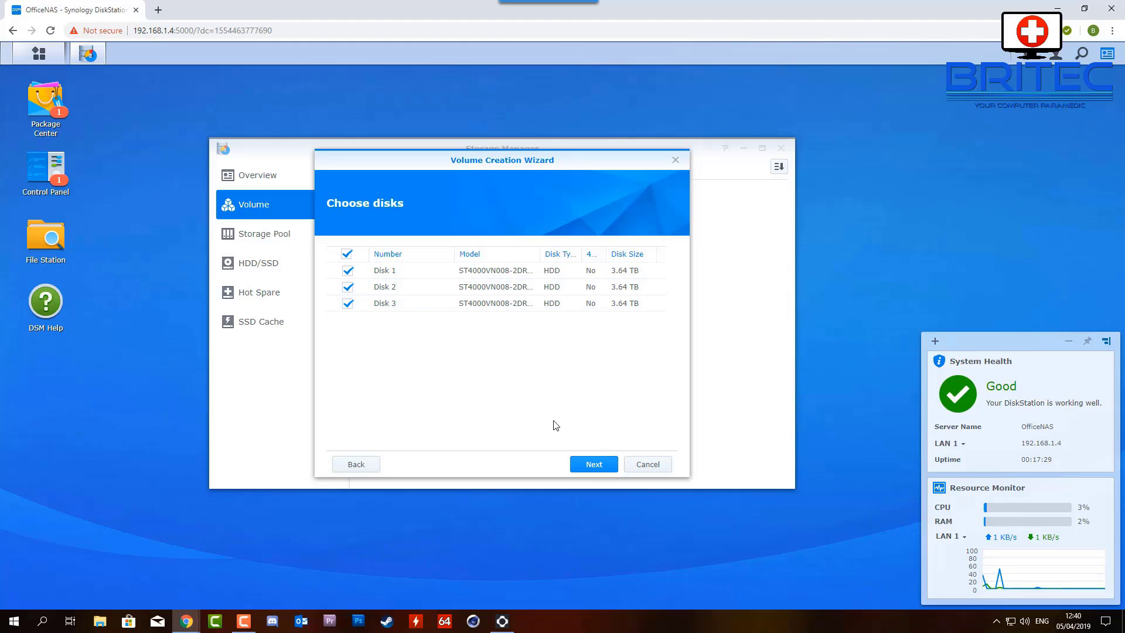
left_click(590, 466)
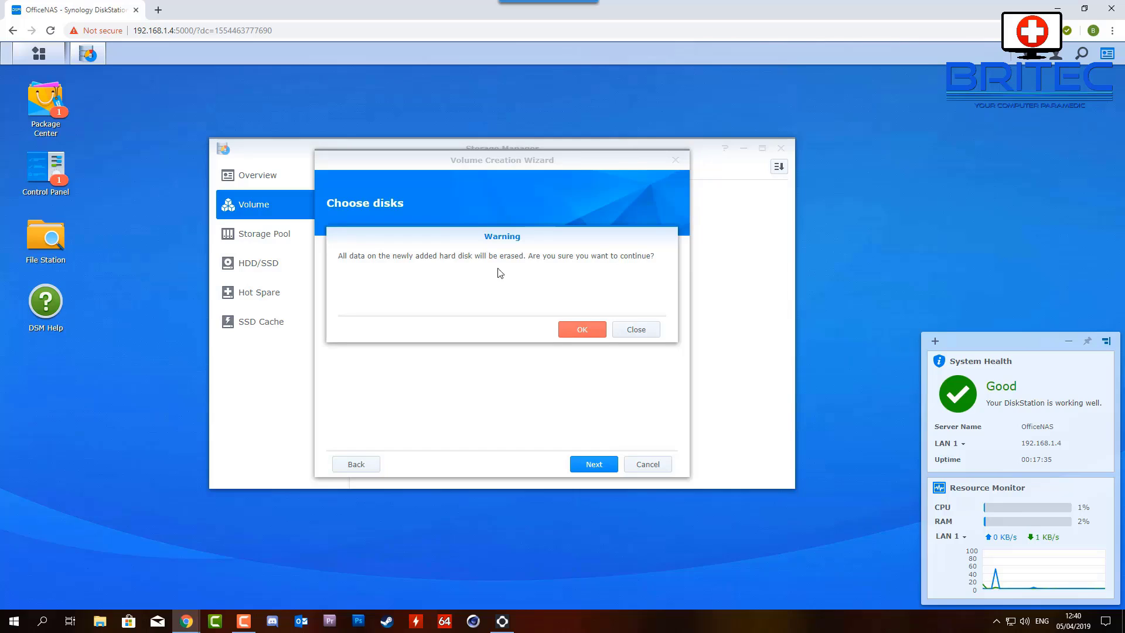
left_click(578, 331)
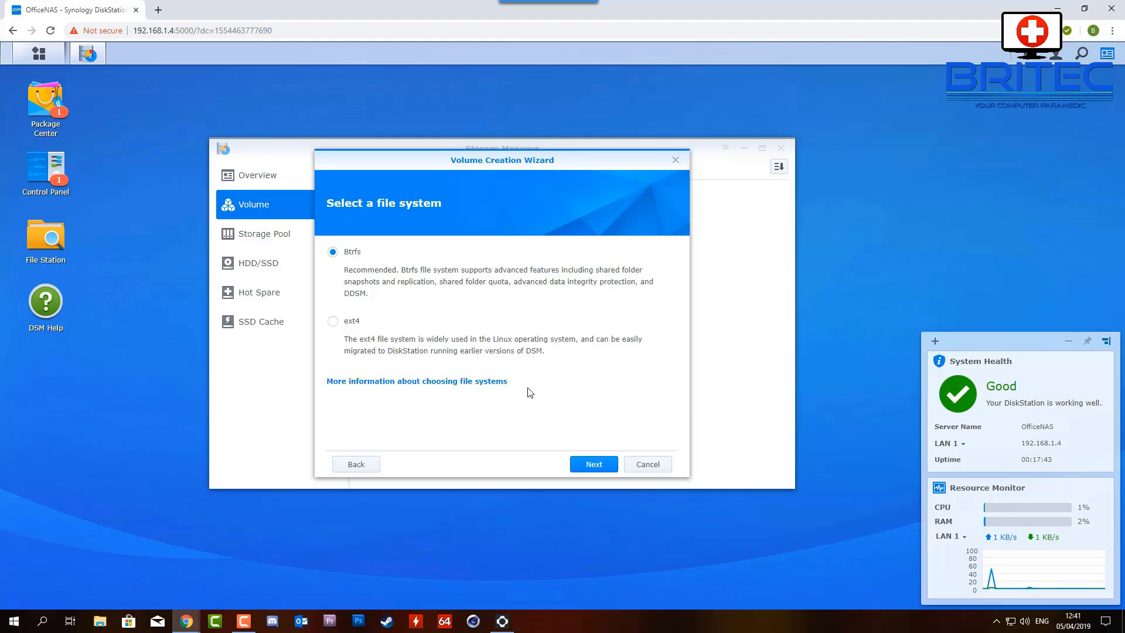
left_click(589, 464)
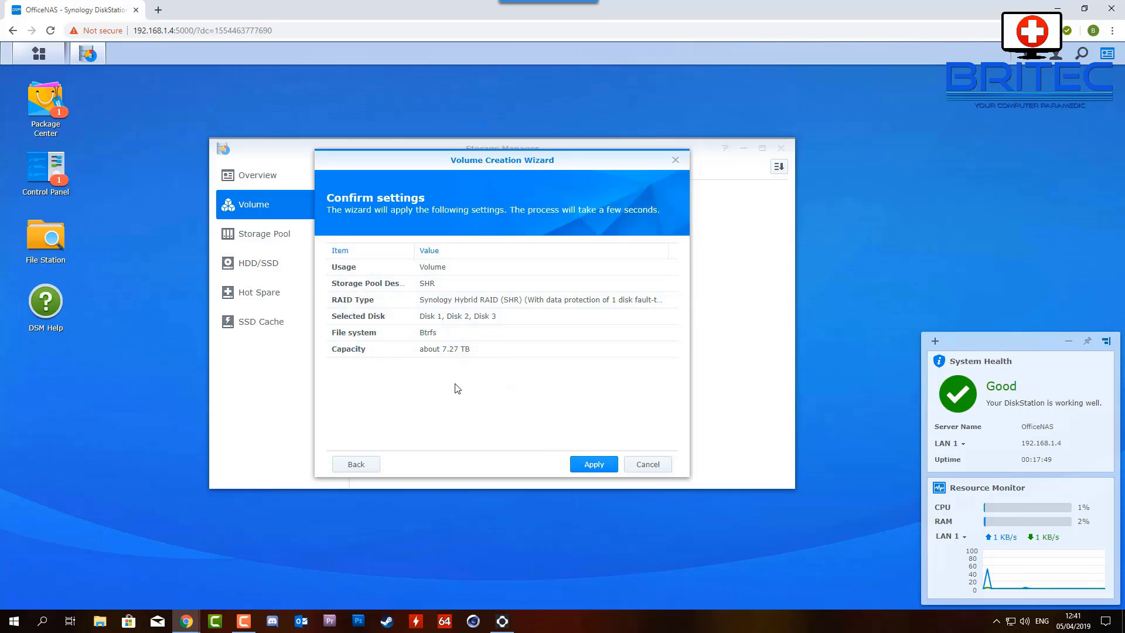
left_click(588, 472)
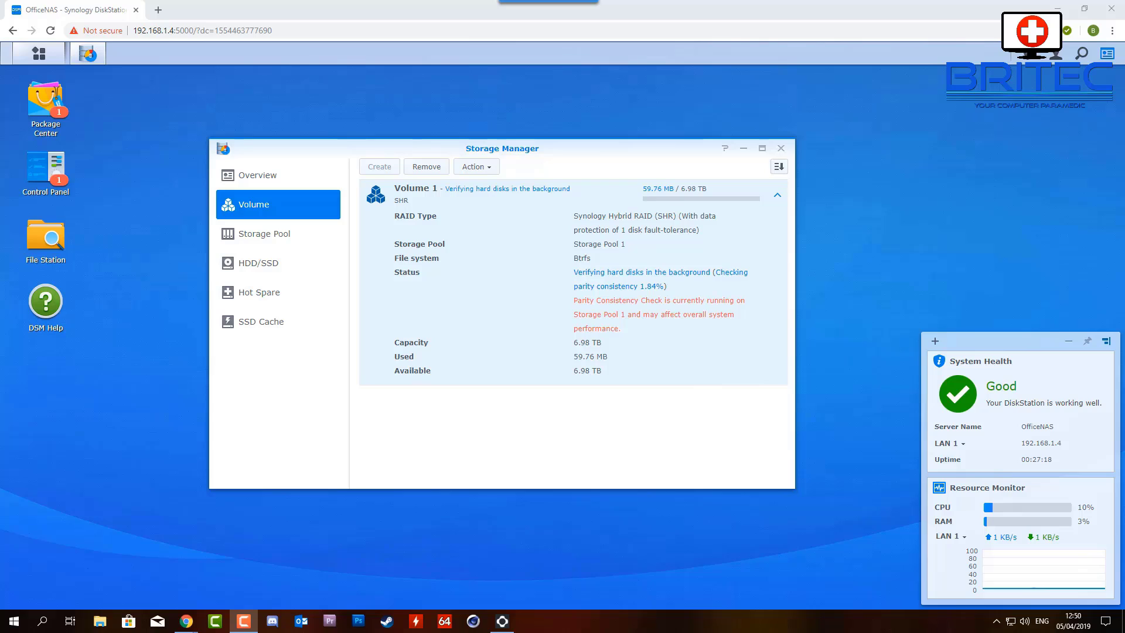
Minimise Storage Manager, open Control Panel and add a Shared Folder shortcut to the DSM desktop
mouse_move(990, 511)
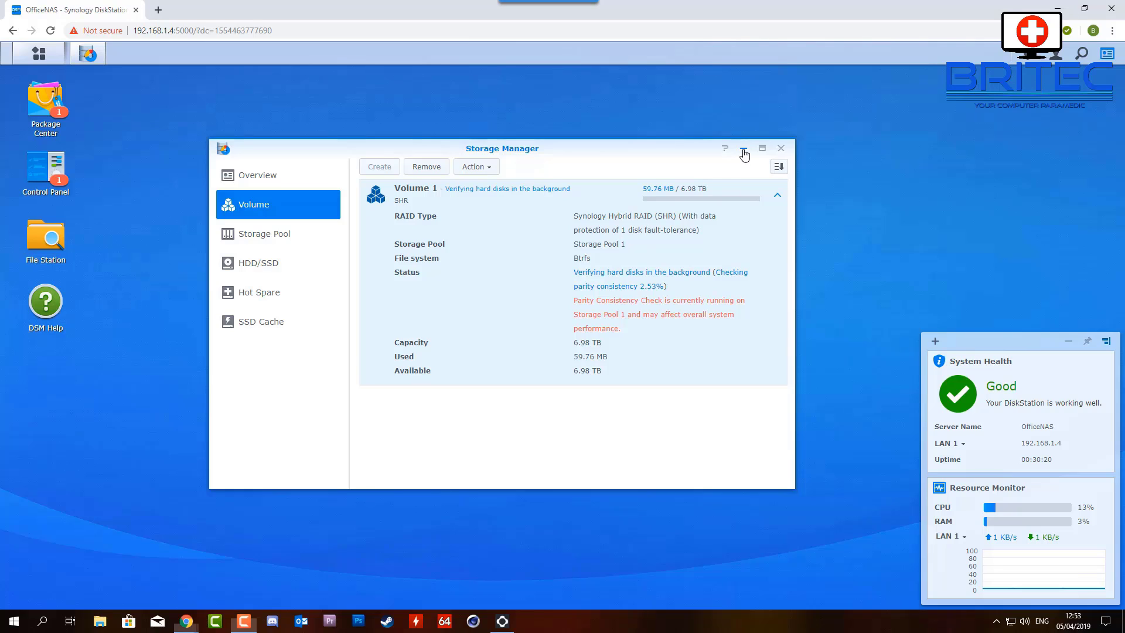
left_click(743, 153)
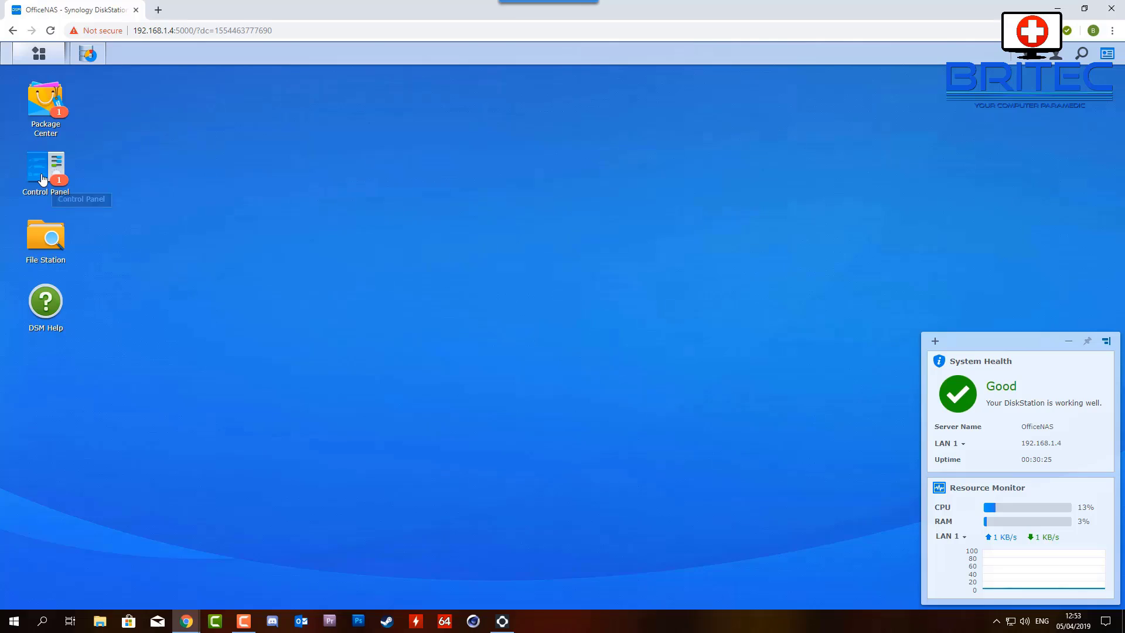
left_click(42, 178)
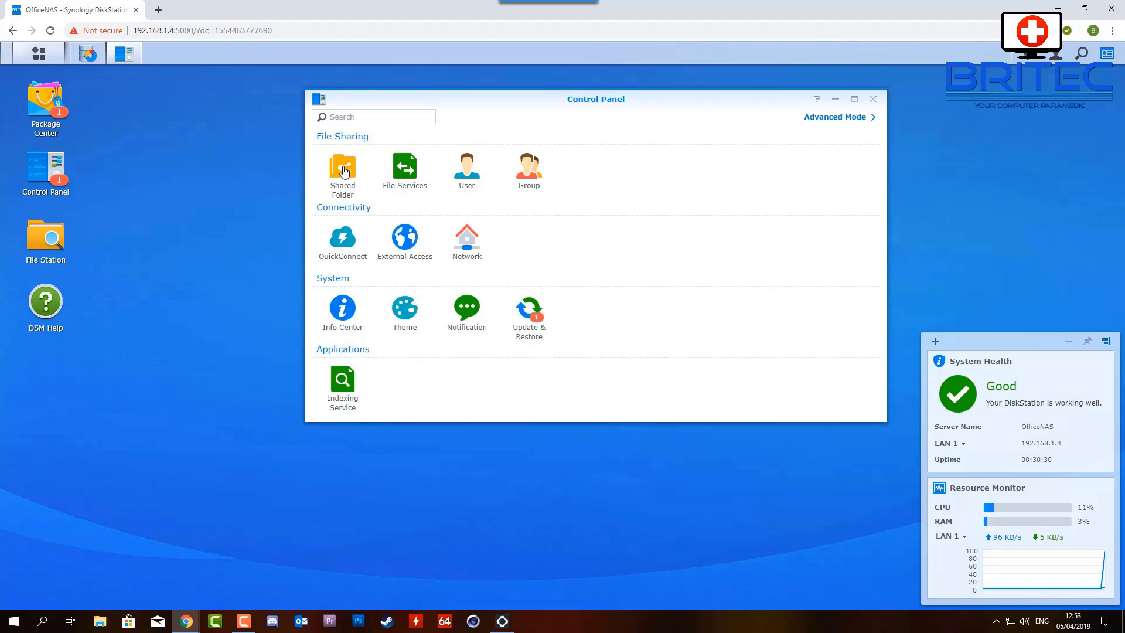
left_click_drag(342, 168, 191, 325)
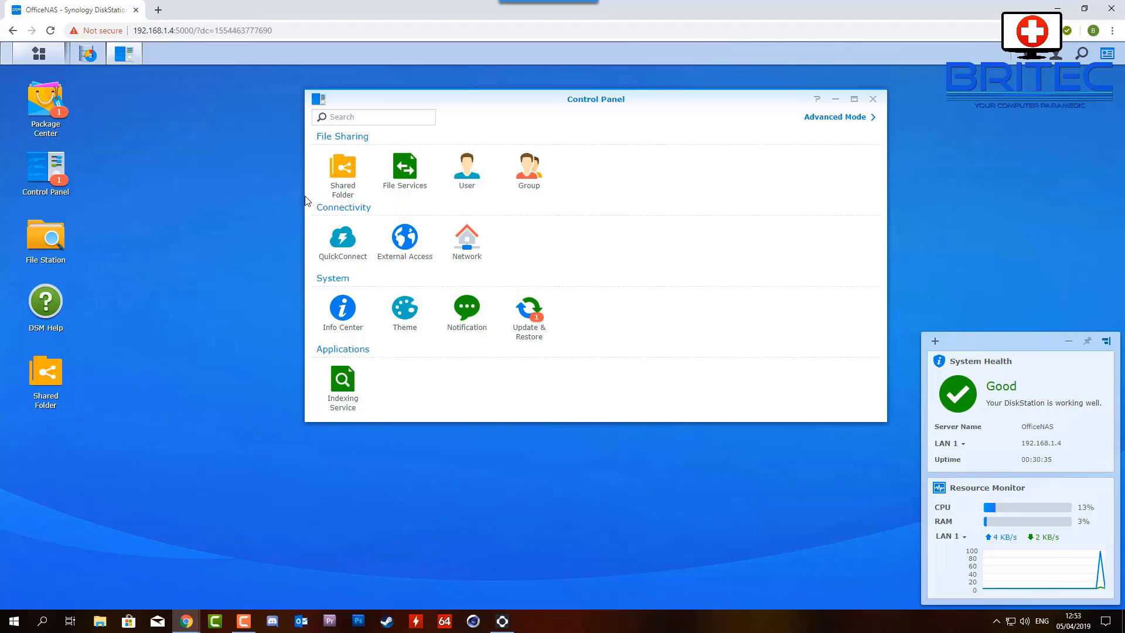
Open the Shared Folder settings in Control Panel and start creating a new shared folder
left_click(336, 175)
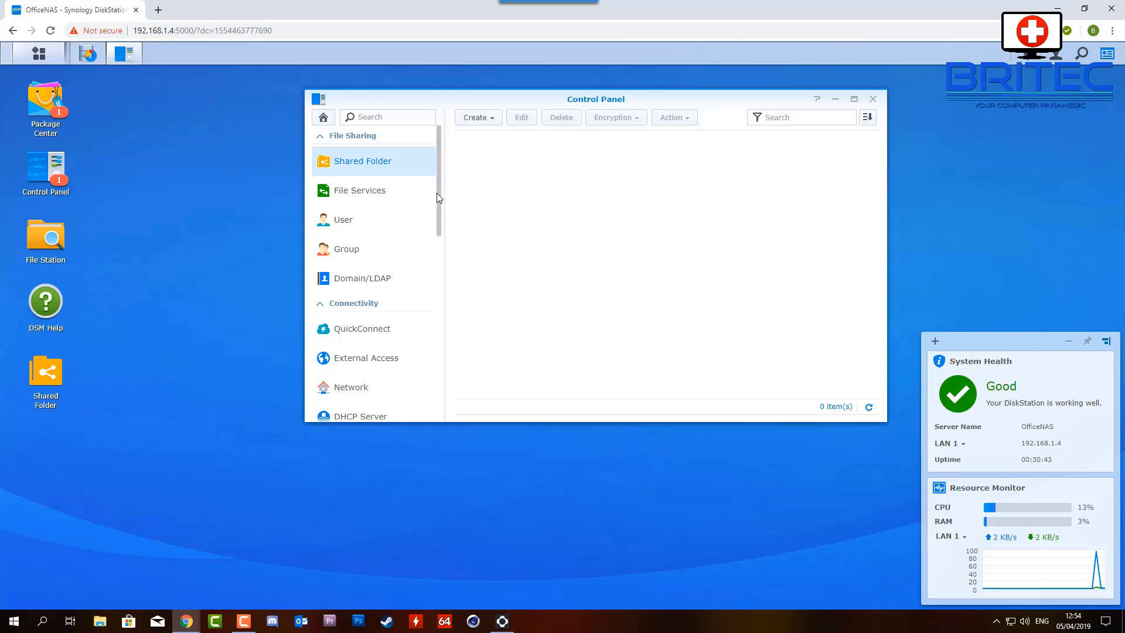
scroll(433, 252, "down", 3)
scroll(433, 252, "down", 5)
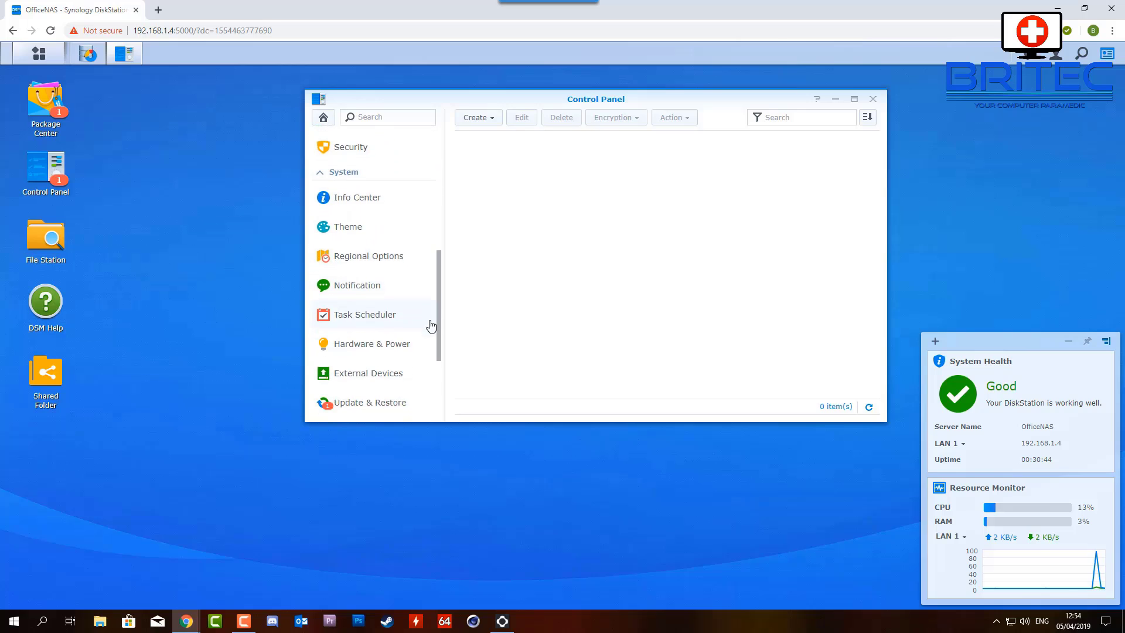
scroll(428, 350, "up", 8)
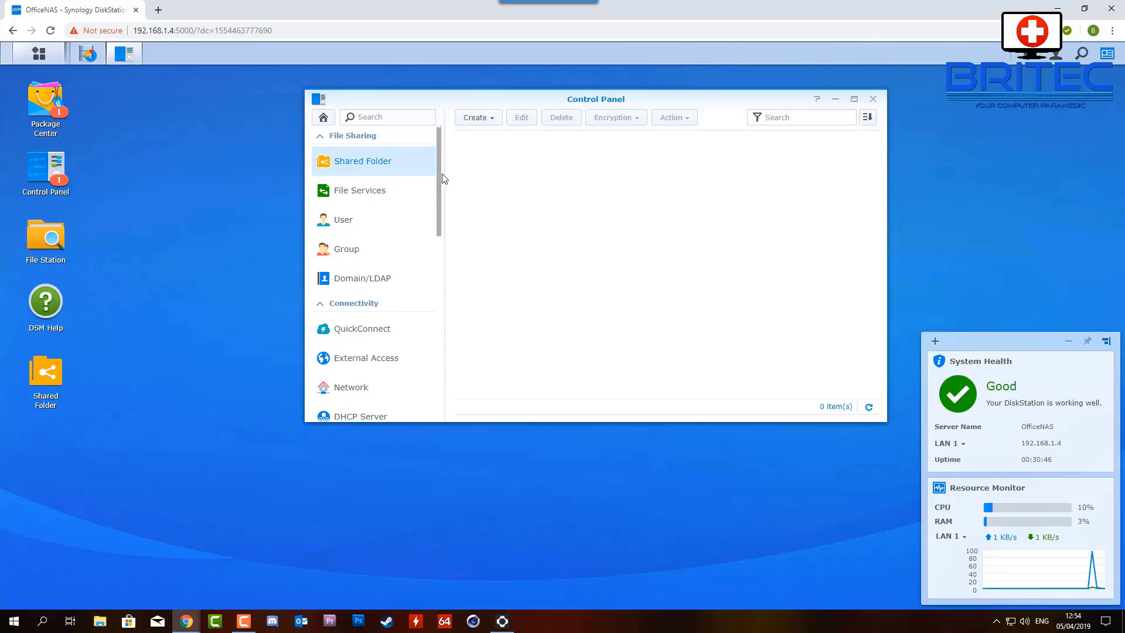
left_click(476, 118)
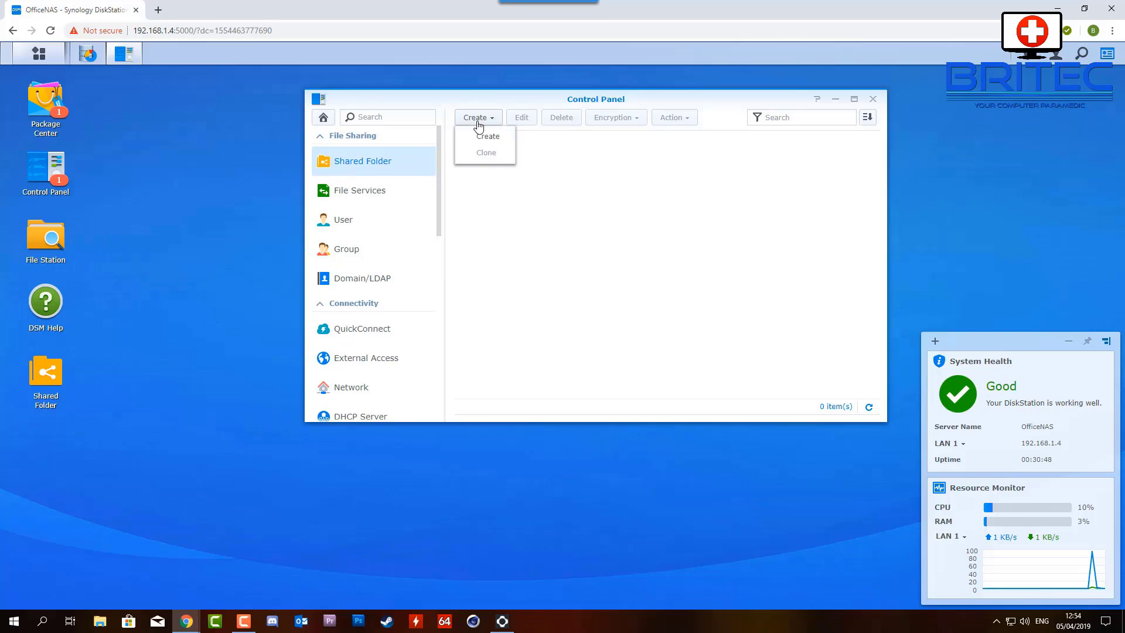
left_click(485, 138)
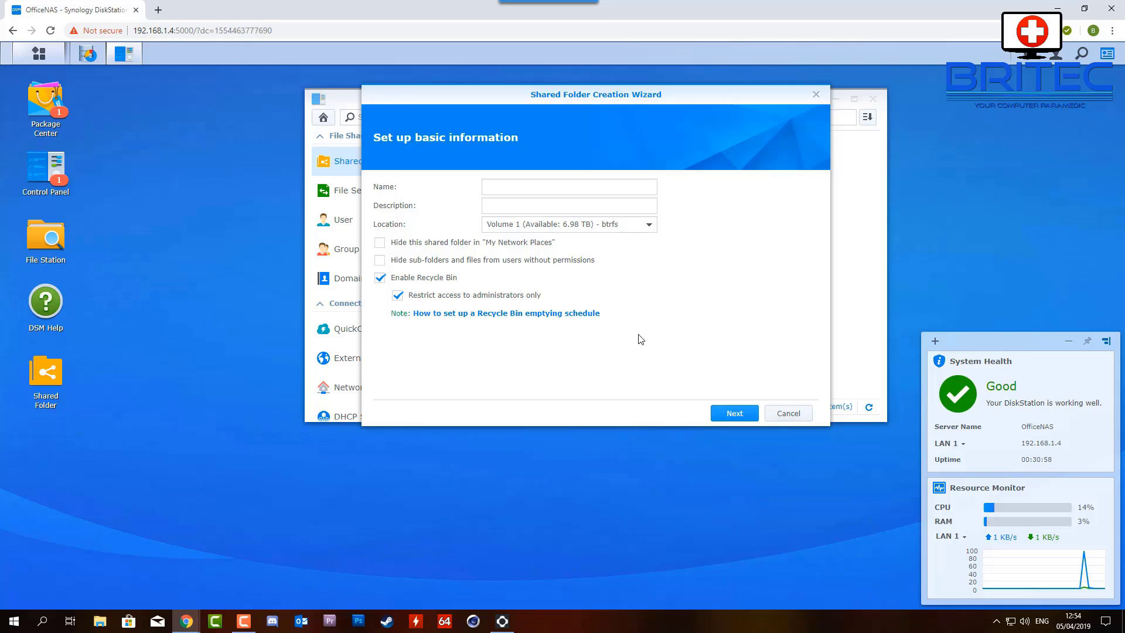
Enter My Stuff as the shared folder's name and description, keep Volume 1 as its location, and proceed to the encryption settings
left_click(499, 184)
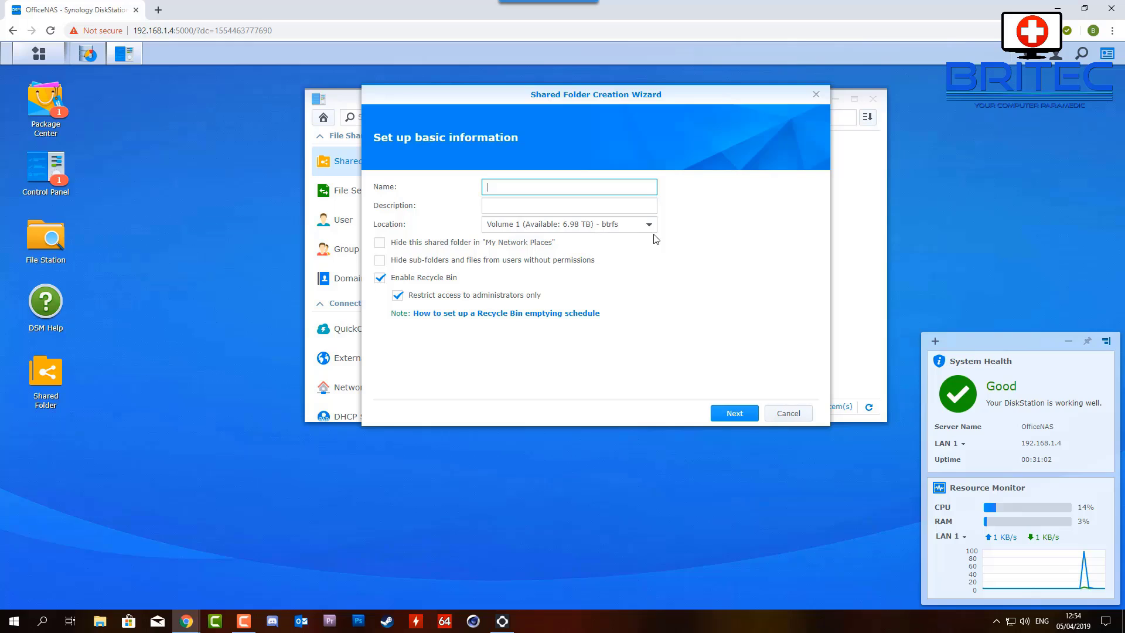
type("My Stuff")
left_click(596, 206)
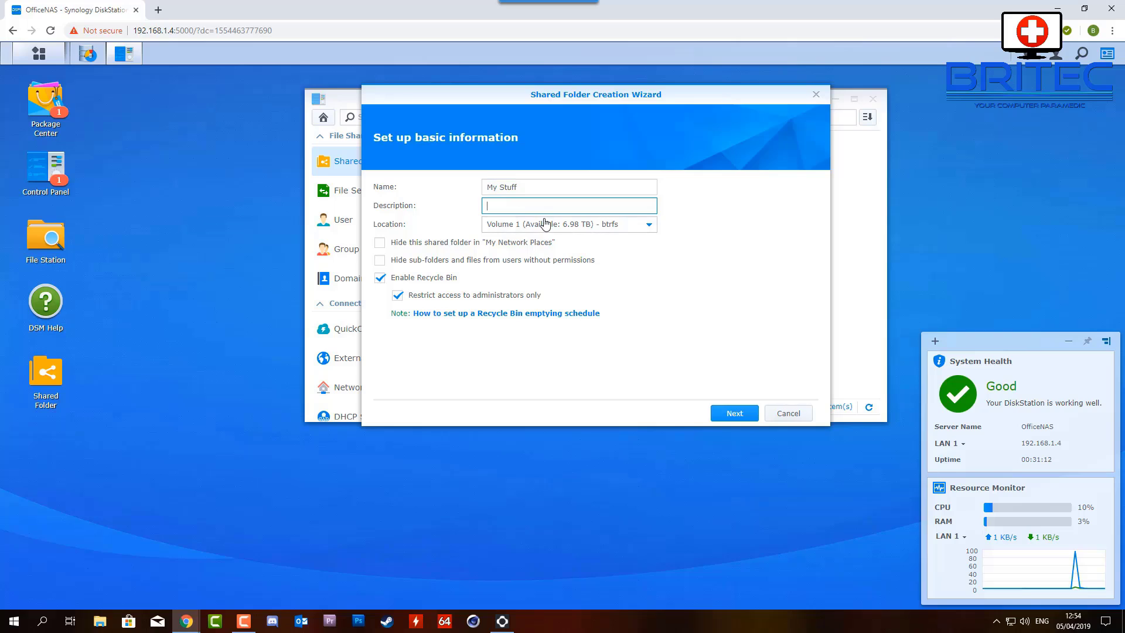
type("My Stuff")
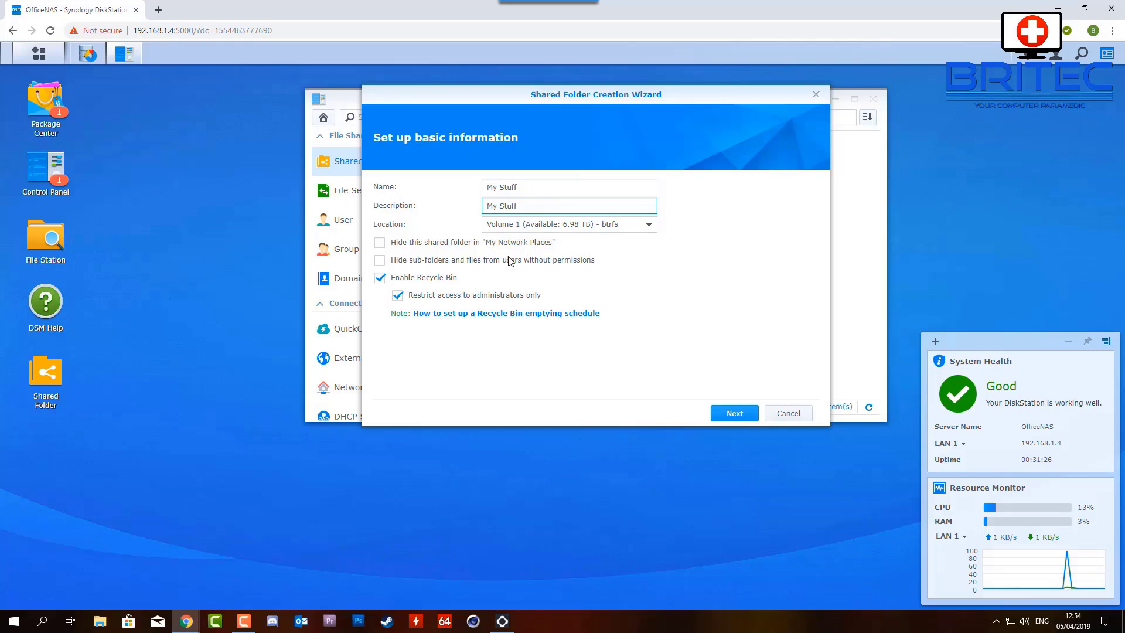
left_click(649, 226)
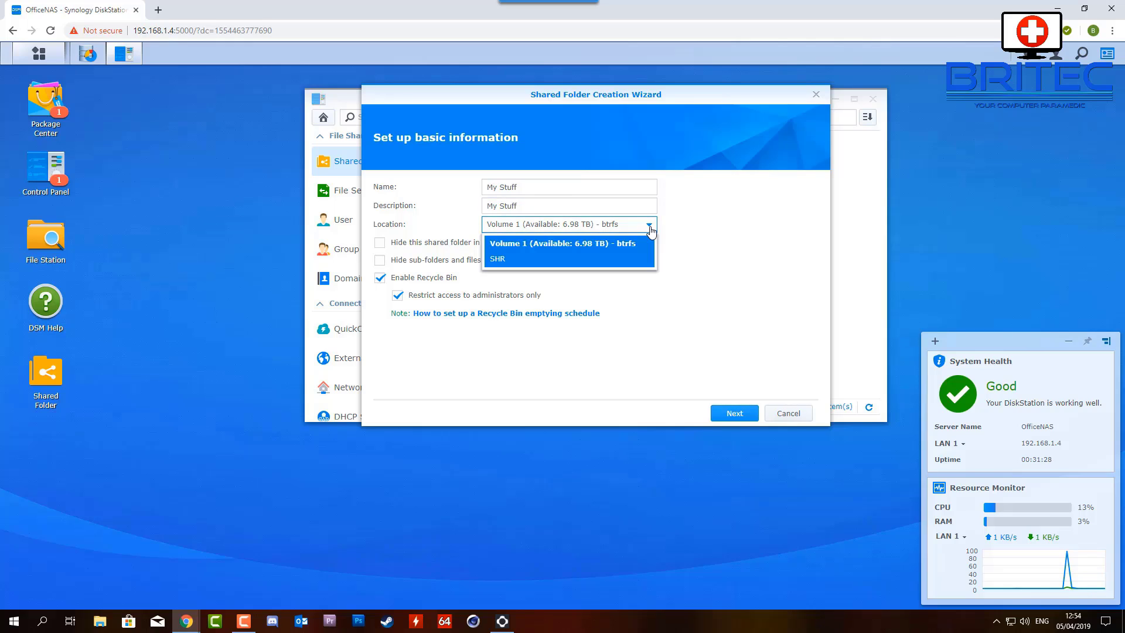
left_click(650, 228)
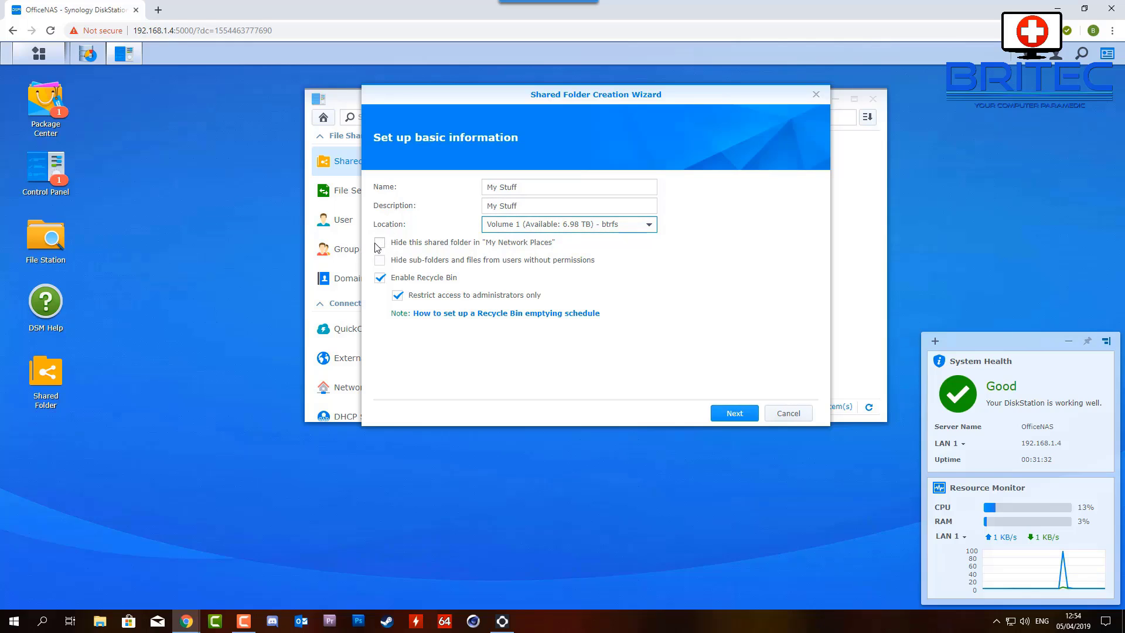
left_click(731, 418)
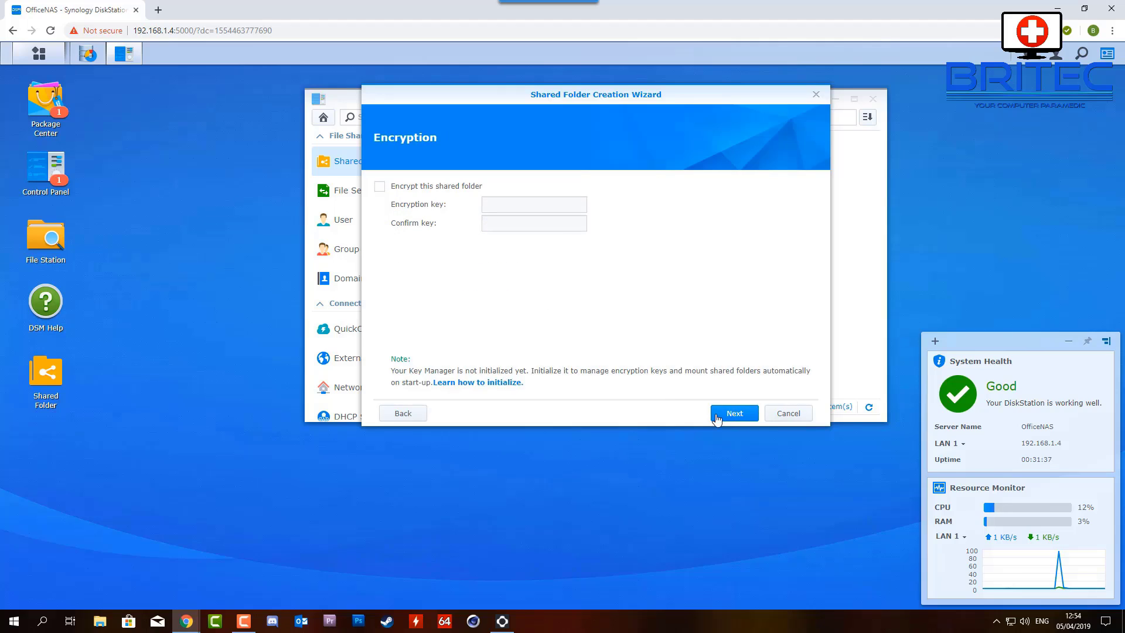
Leave My Stuff unencrypted, proceed to the advanced settings, and enable data checksum for advanced data integrity
left_click(379, 187)
left_click(730, 413)
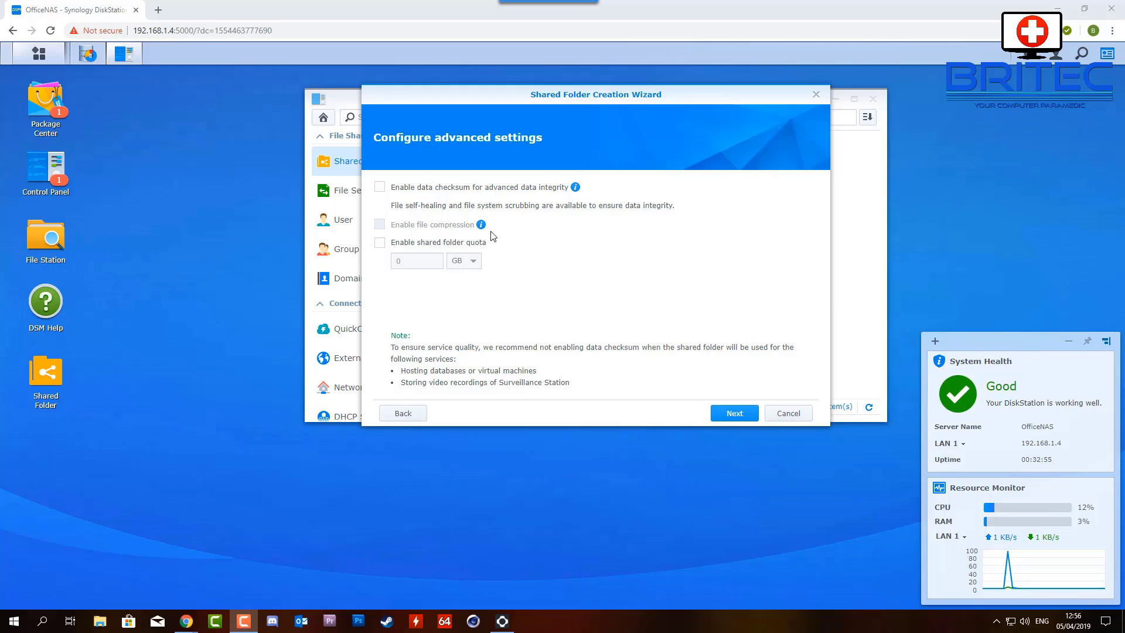
mouse_move(481, 226)
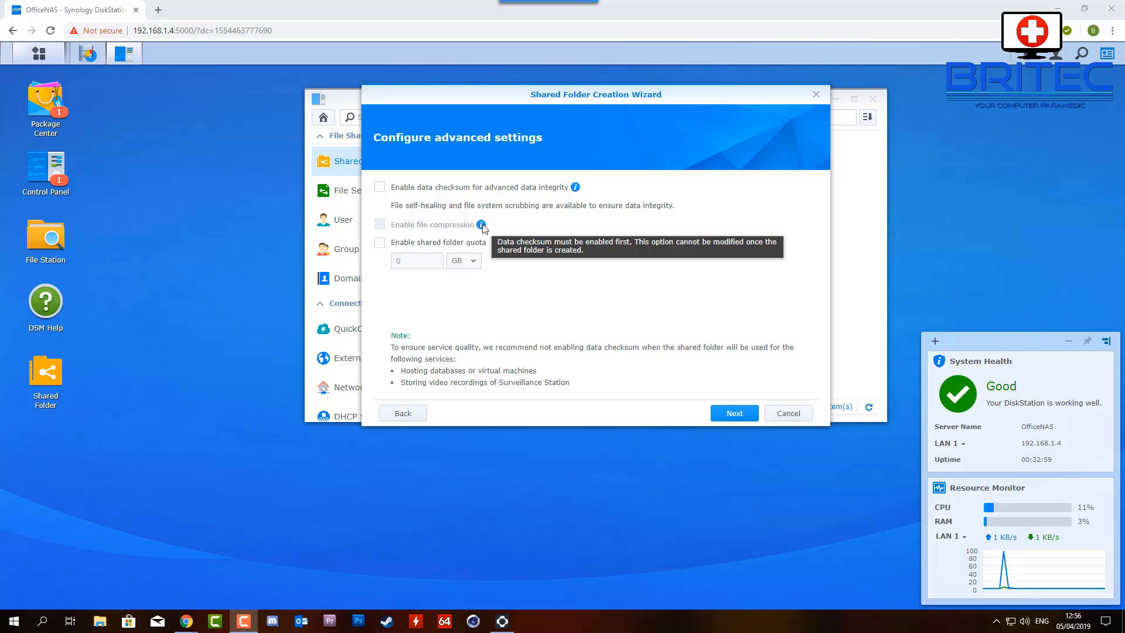
left_click(380, 186)
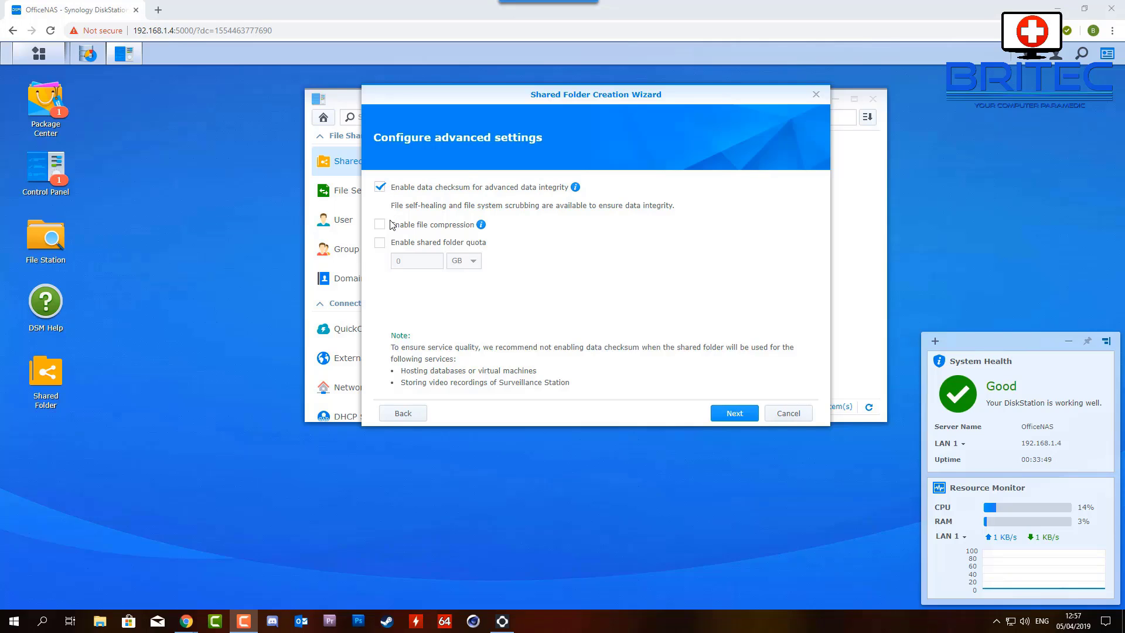
mouse_move(480, 226)
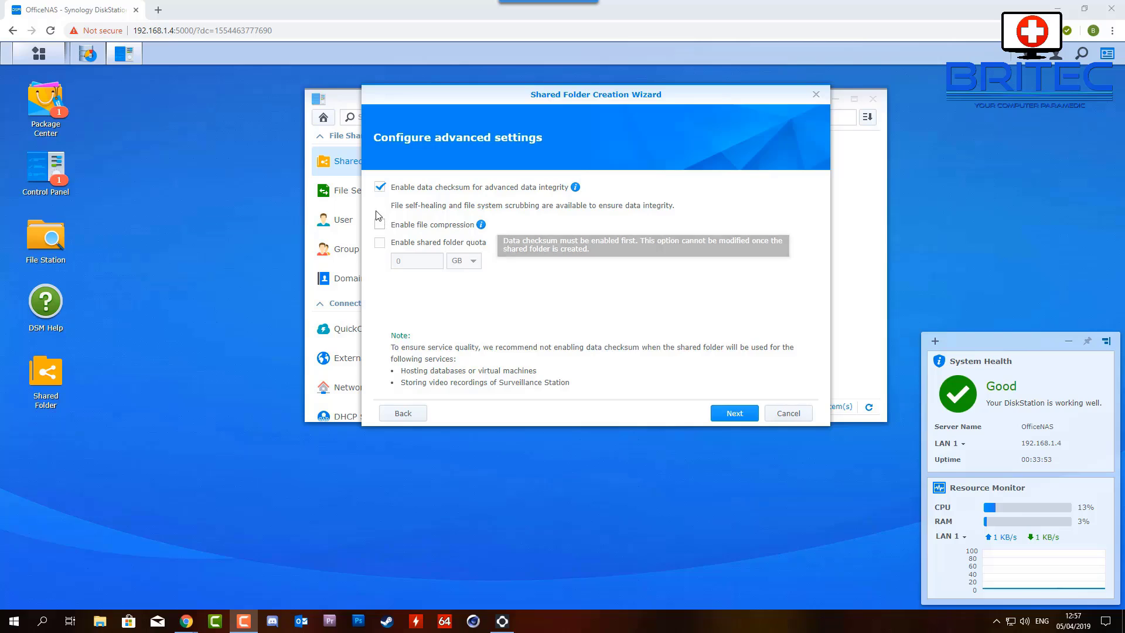
left_click(379, 243)
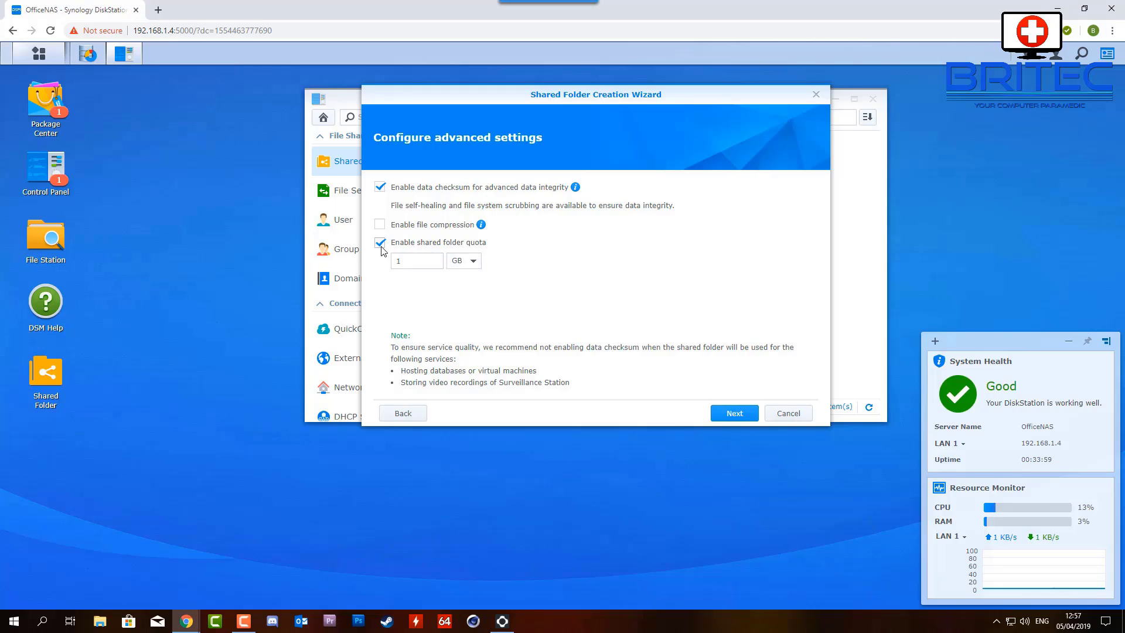
left_click(380, 243)
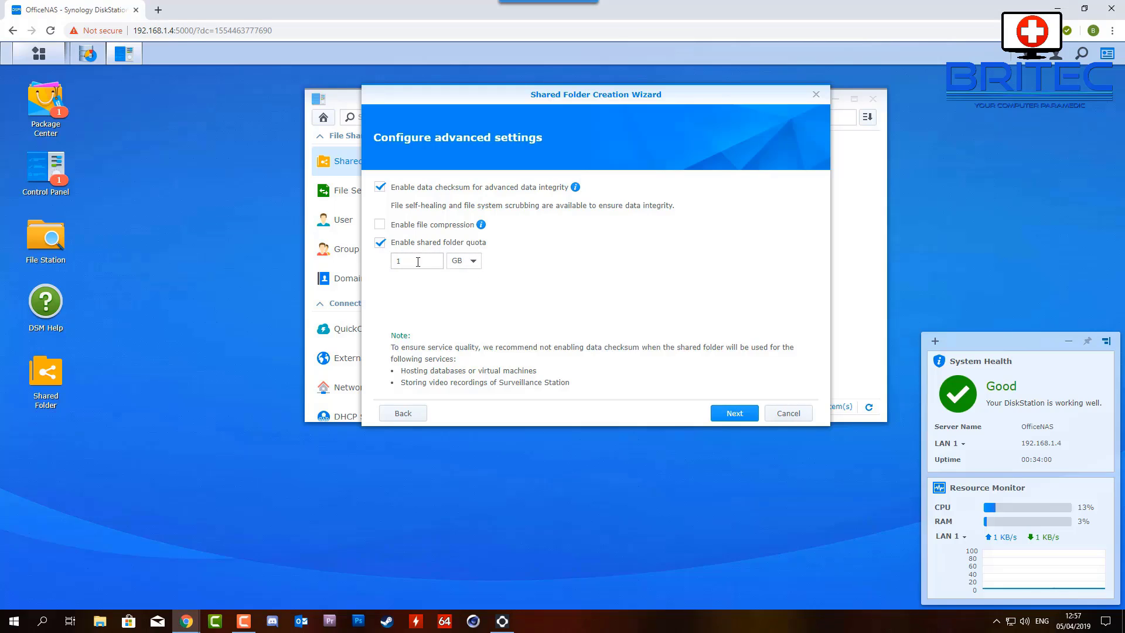
left_click(473, 265)
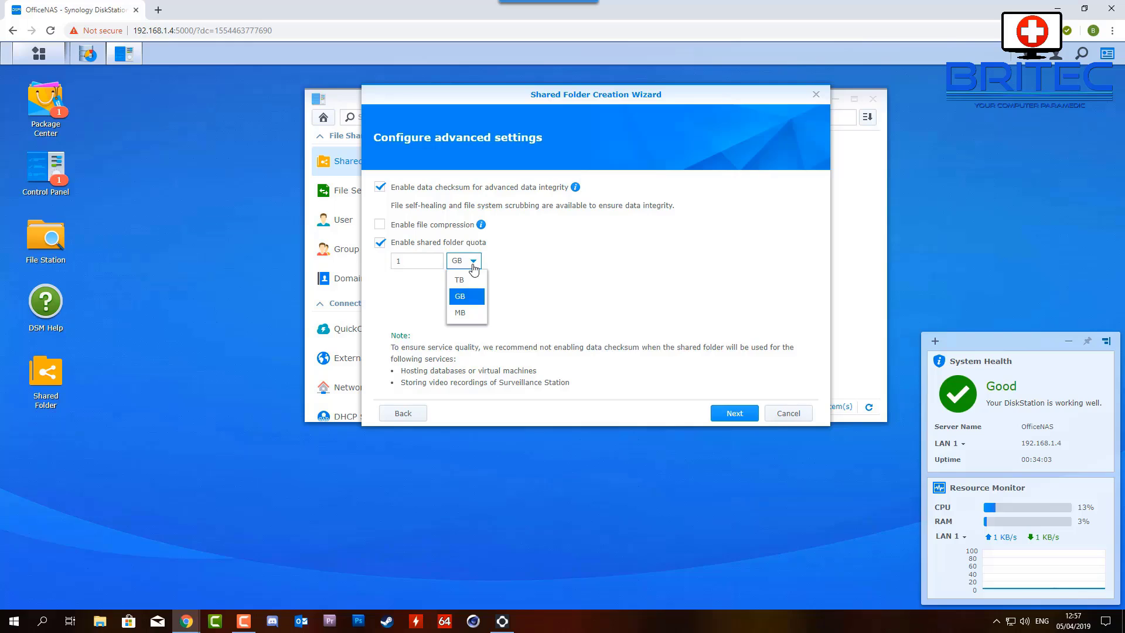
left_click(473, 265)
left_click(380, 243)
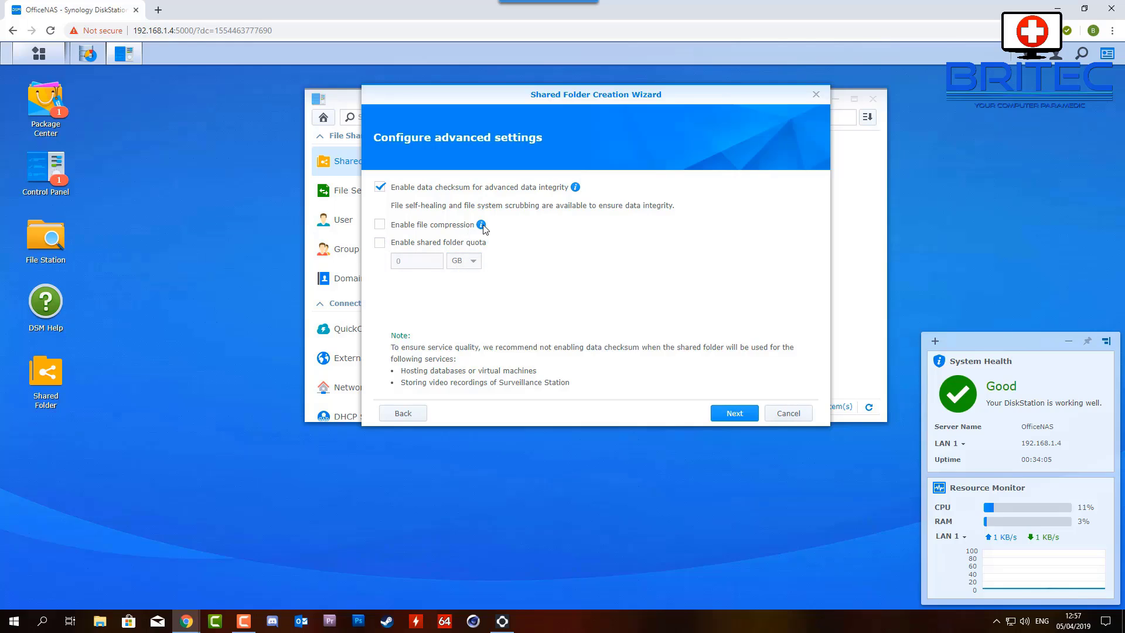
Apply the settings to create the My Stuff shared folder, and view the user and group categories available for its permissions
left_click(741, 415)
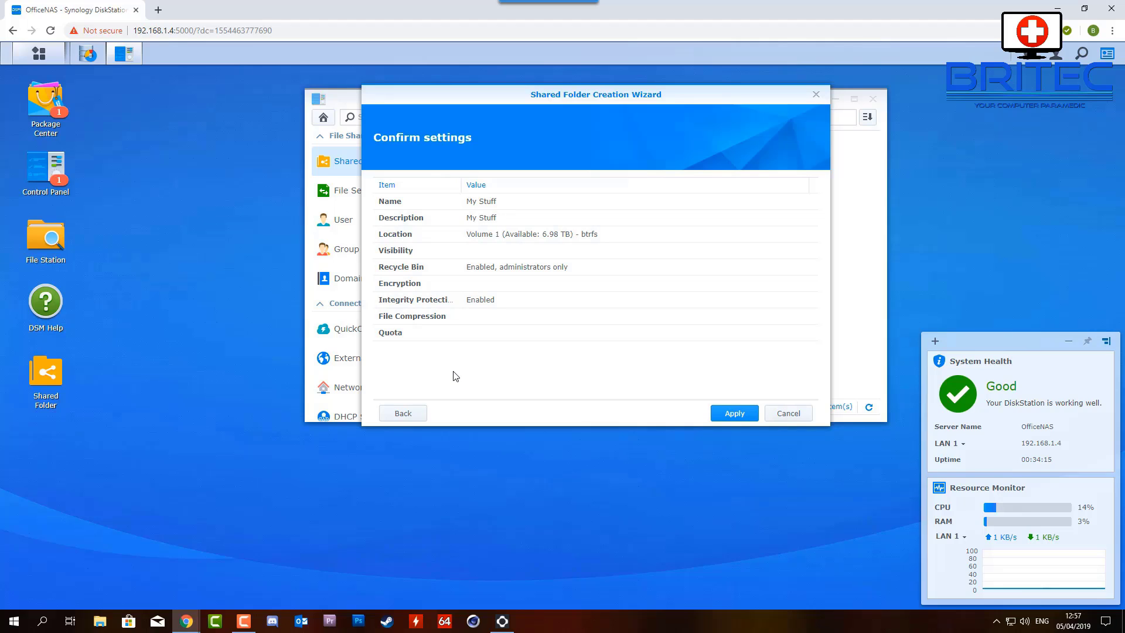
left_click(739, 416)
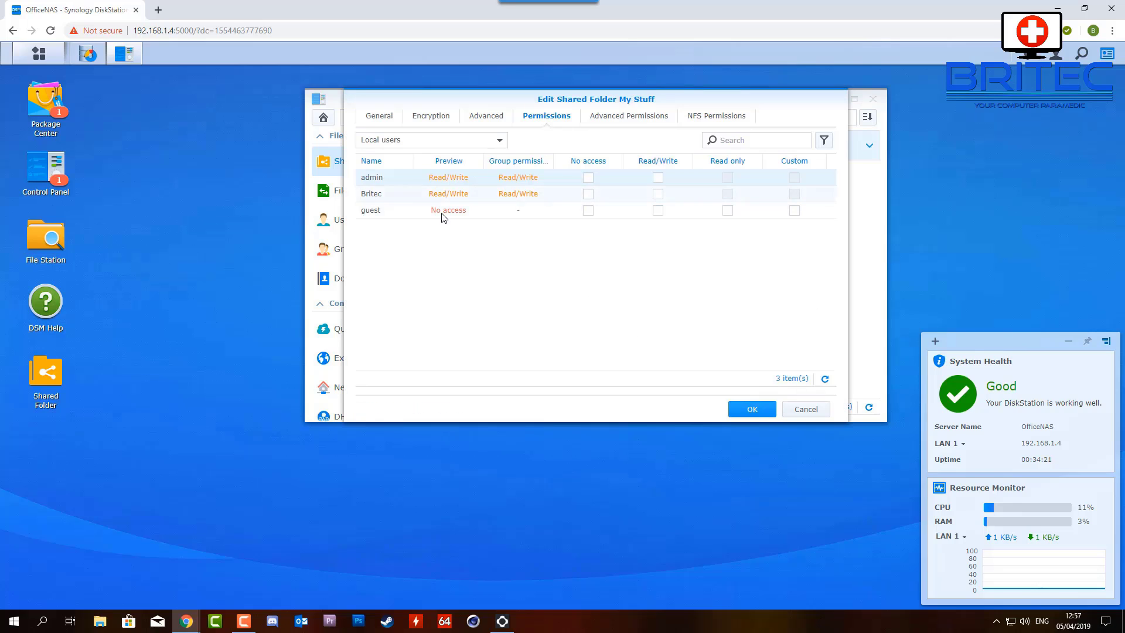
left_click_drag(630, 101, 627, 107)
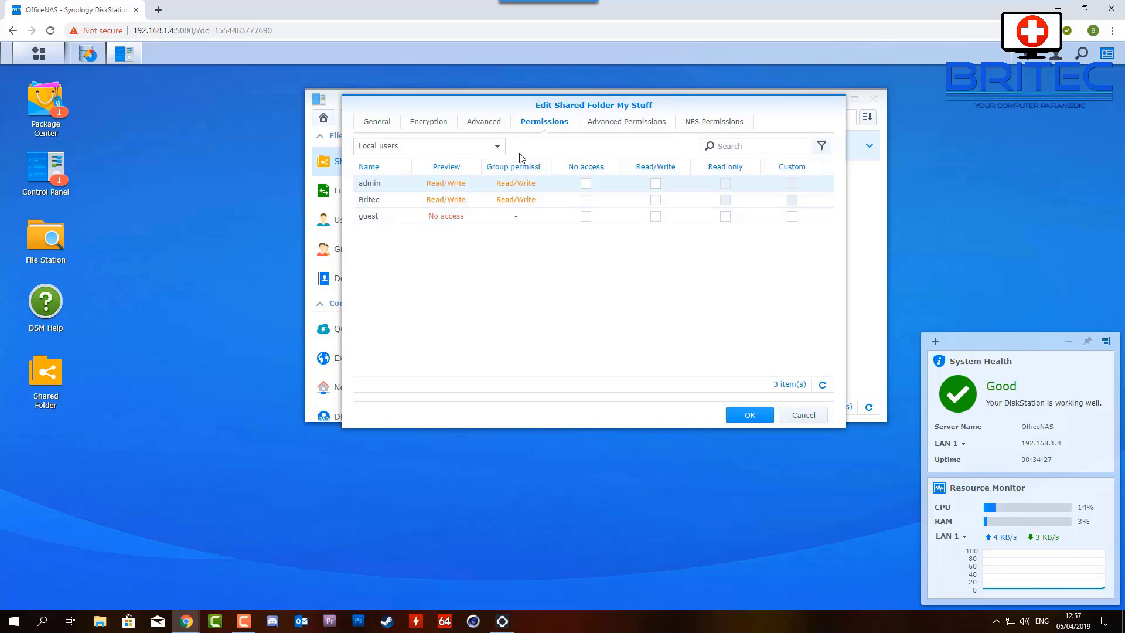
left_click(497, 146)
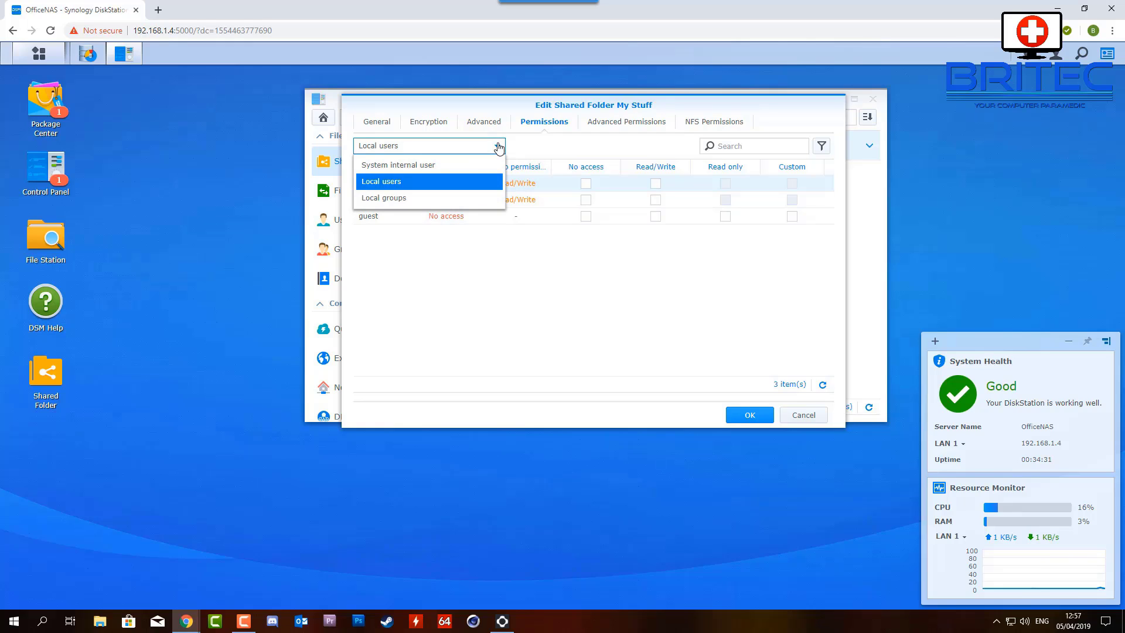
left_click(498, 147)
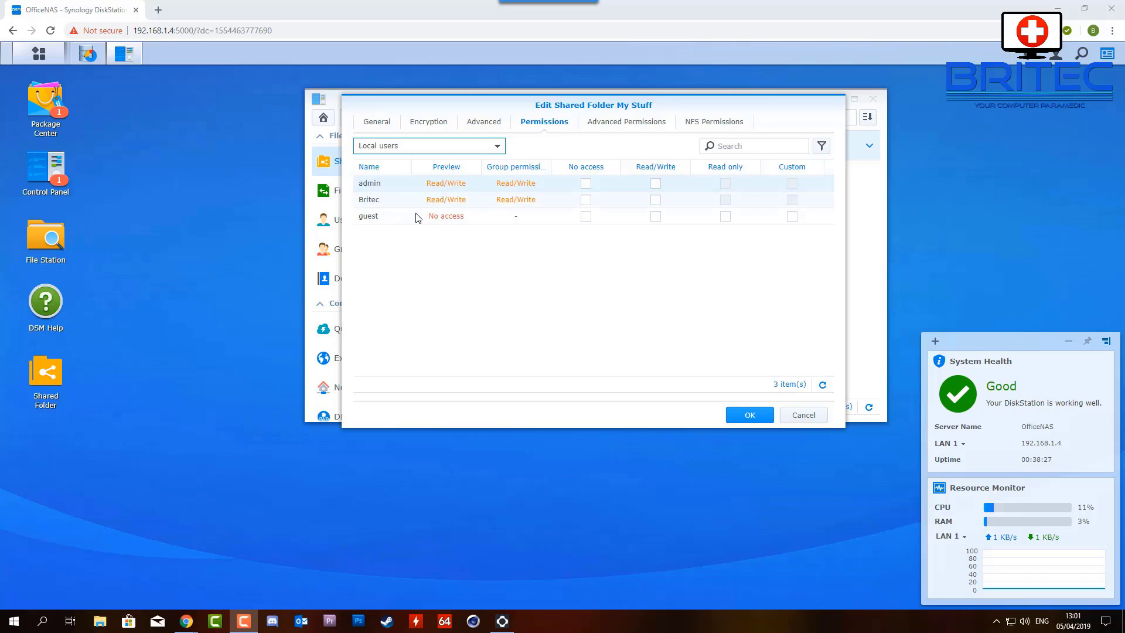
Try the Read/Write and Read only permissions for the guest account on My Stuff, clear them again and save the permissions
left_click(457, 221)
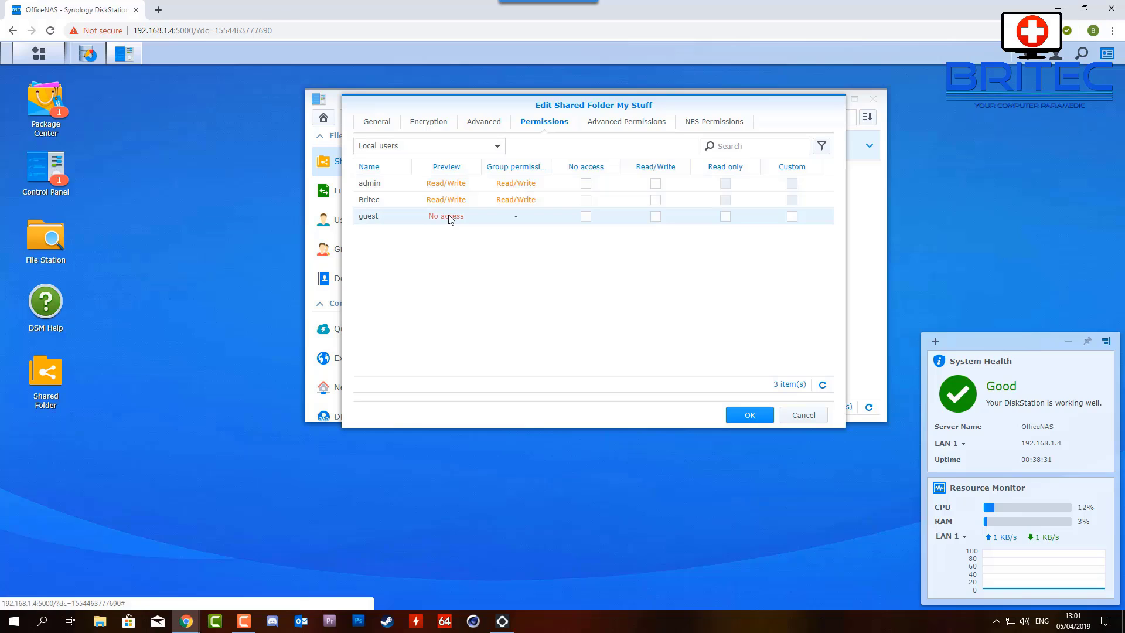
left_click(655, 217)
left_click(655, 216)
left_click(655, 217)
left_click(655, 216)
left_click(725, 217)
left_click(725, 216)
left_click(751, 415)
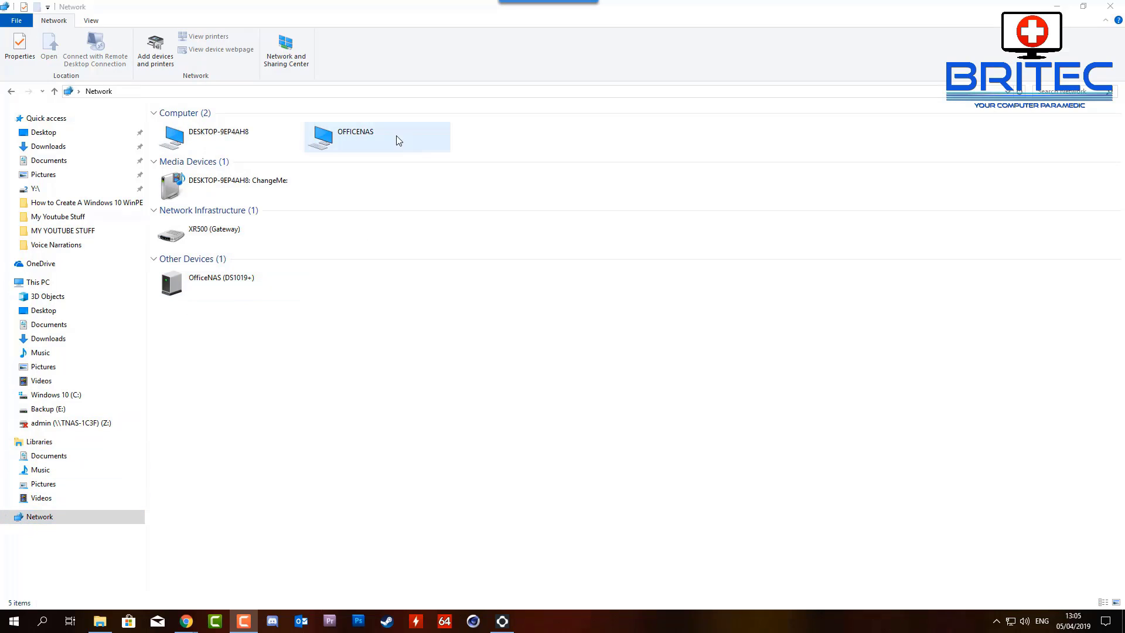
In File Explorer, connect to OFFICENAS on the network with the account's user name and password, and open its My Stuff share
left_click(367, 138)
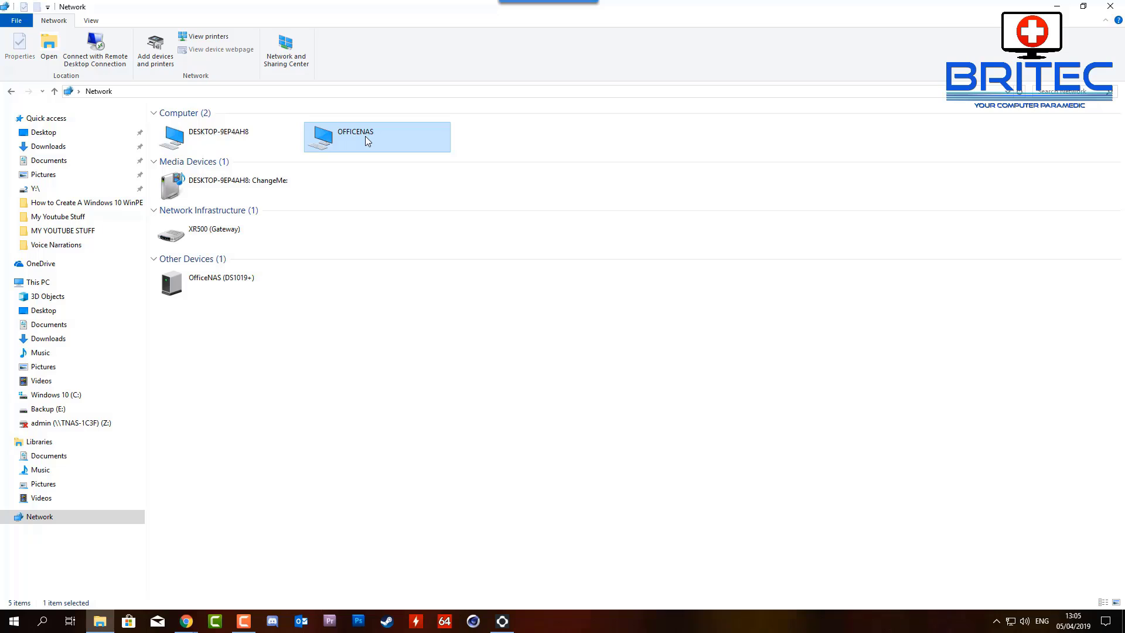
double_click(397, 135)
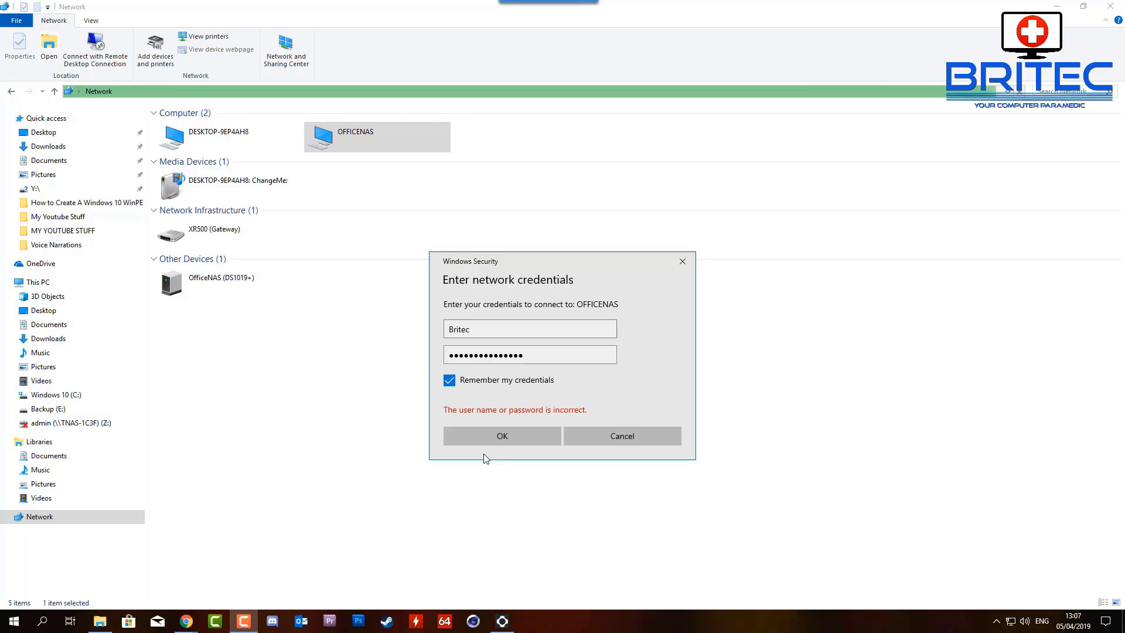
left_click(483, 442)
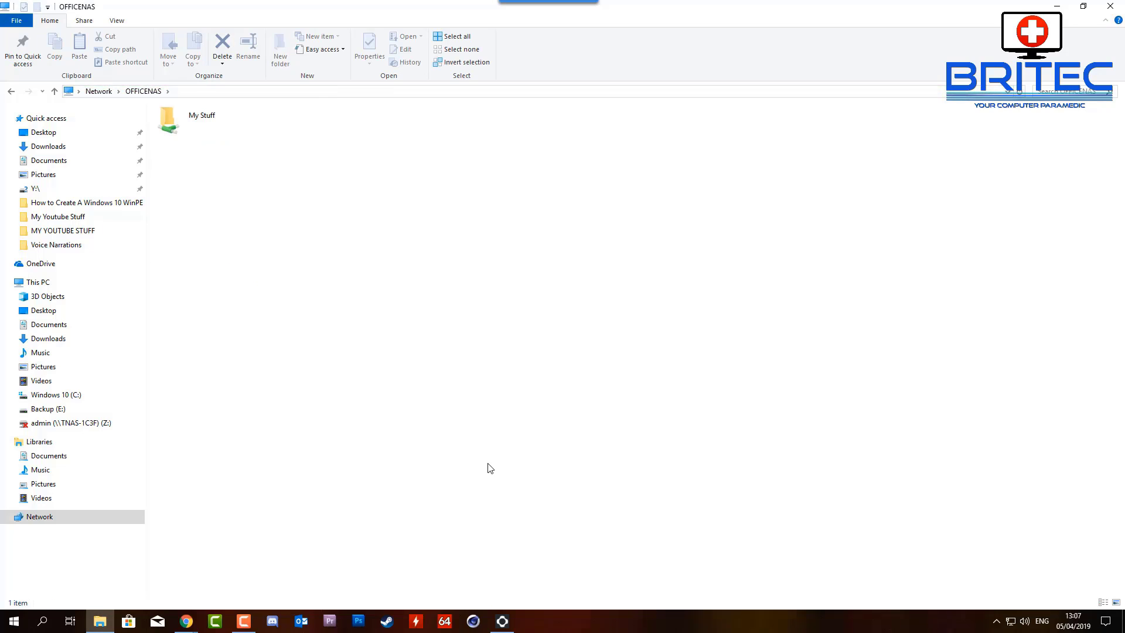
double_click(198, 127)
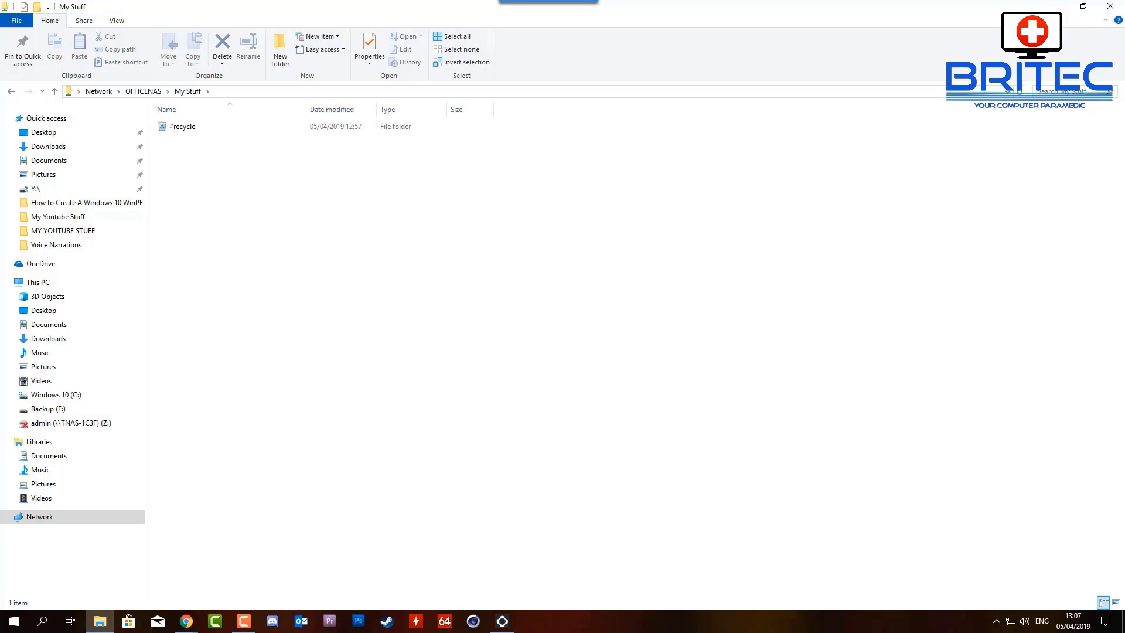
Copy six PNG images from the Pictures folder, including the Reolink C2 Pro and ZOSI 3MP ones, into the My Stuff share
left_click_drag(610, 552, 451, 461)
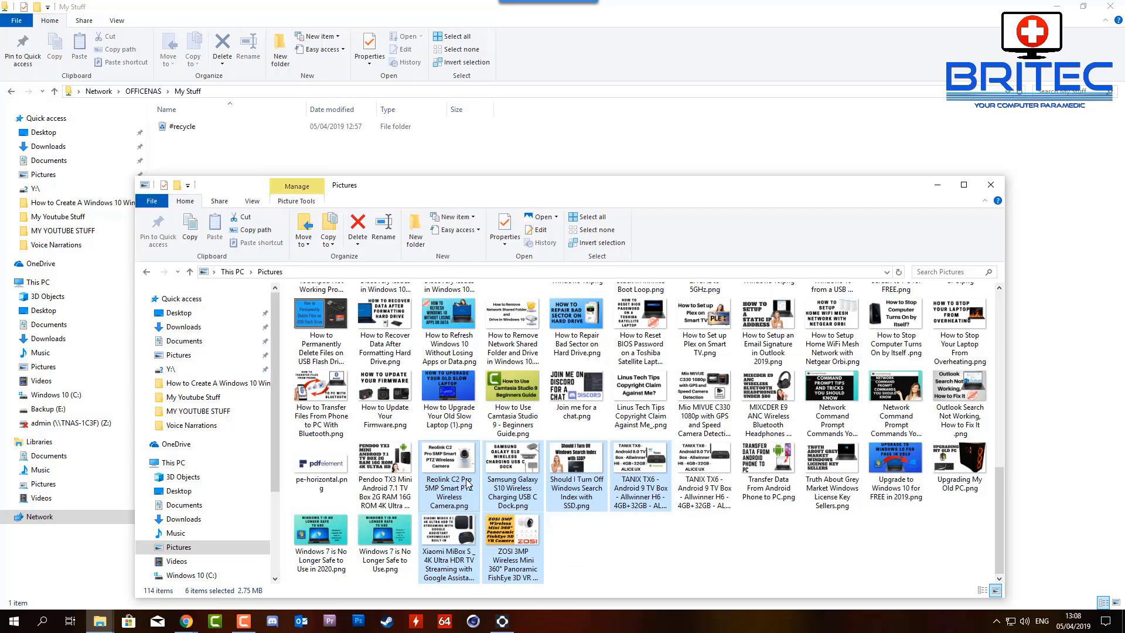
right_click(515, 466)
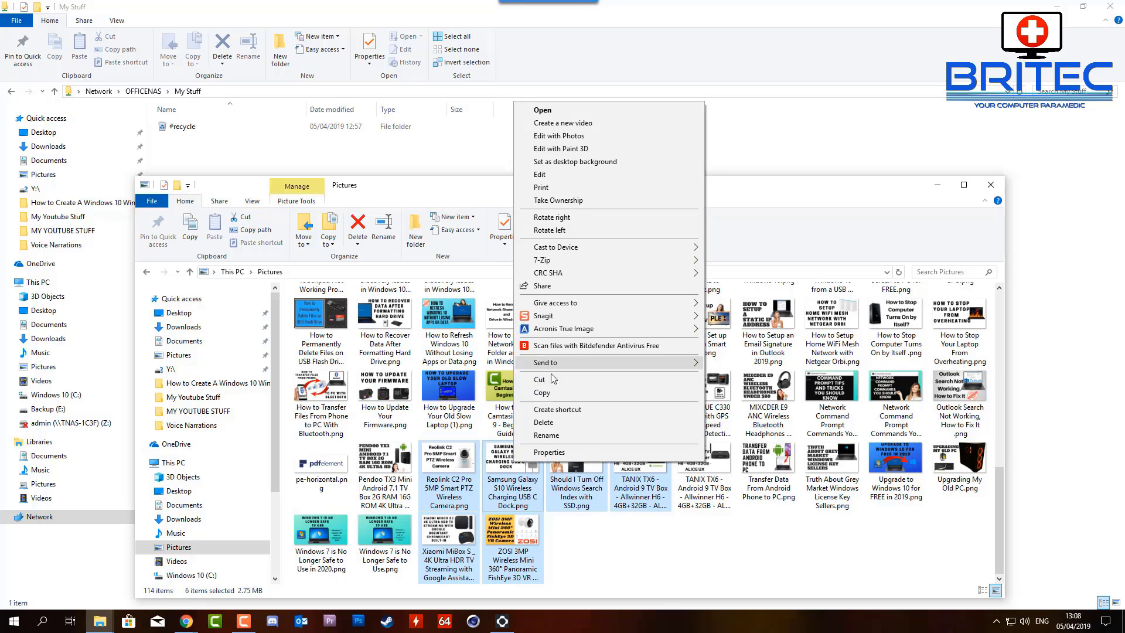
left_click(542, 392)
right_click(505, 156)
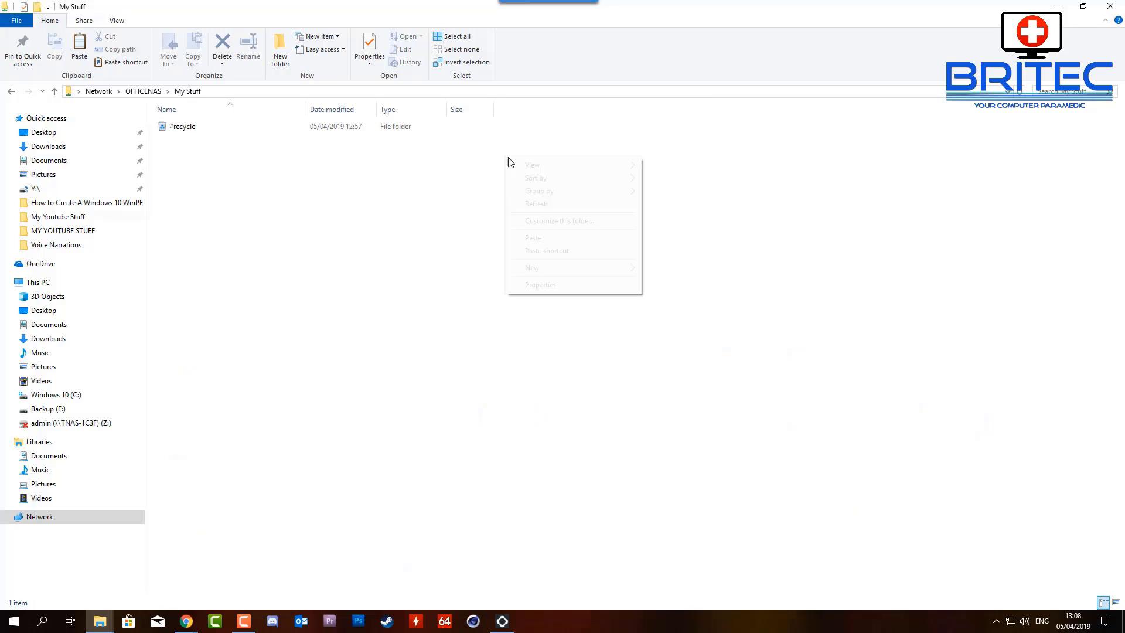
left_click(534, 236)
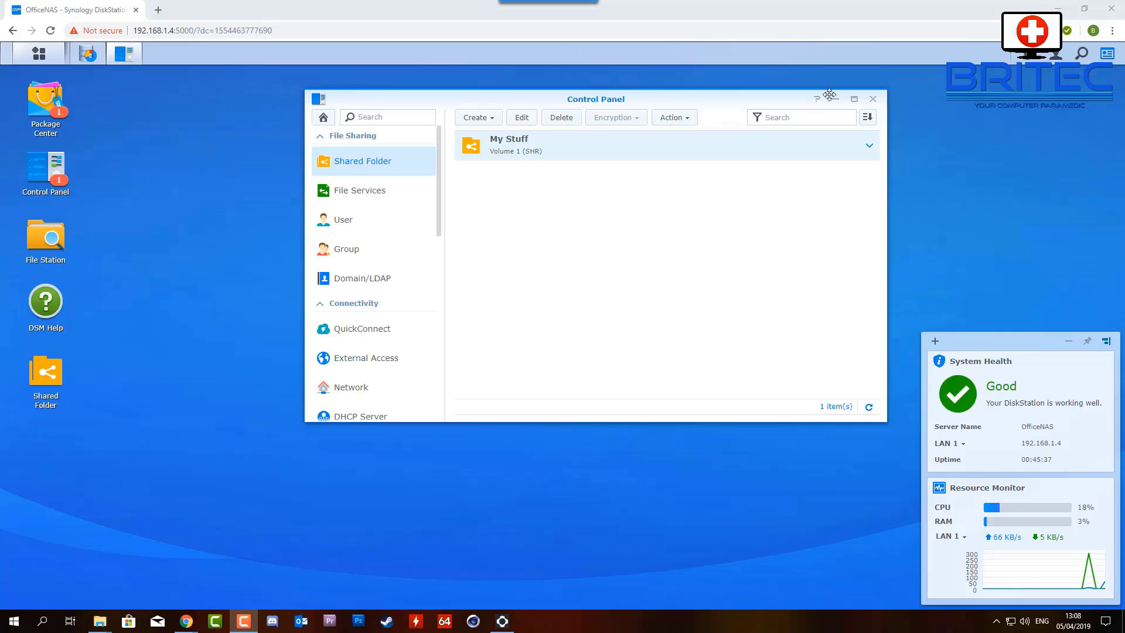
Switch back to DSM in the browser, minimise Control Panel and check the contents of My Stuff in File Station
left_click(834, 101)
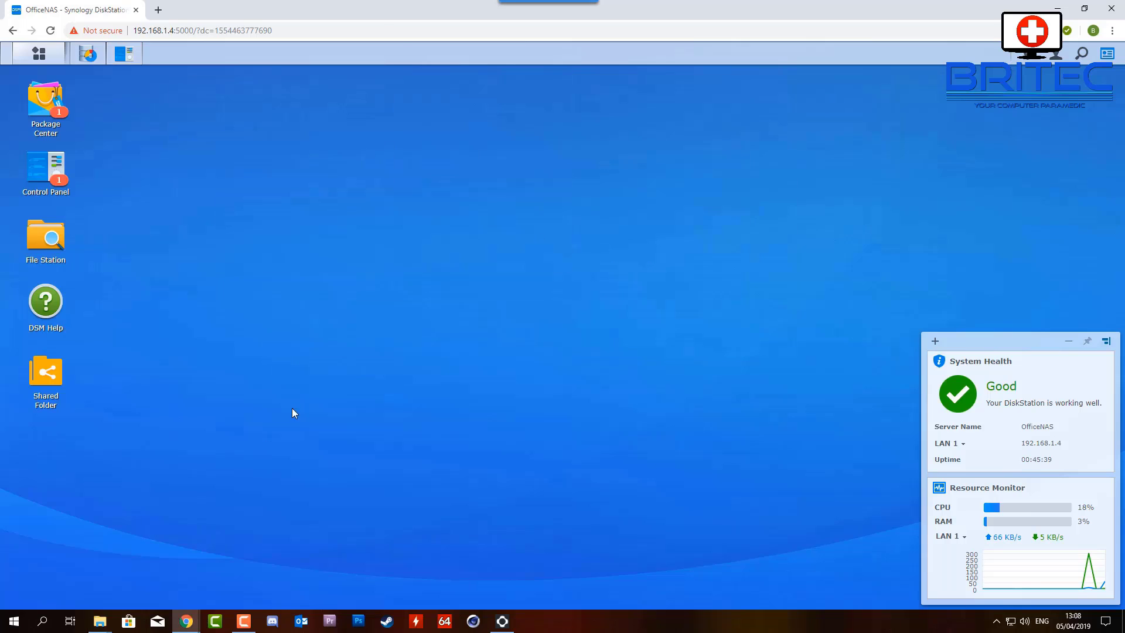
left_click(40, 243)
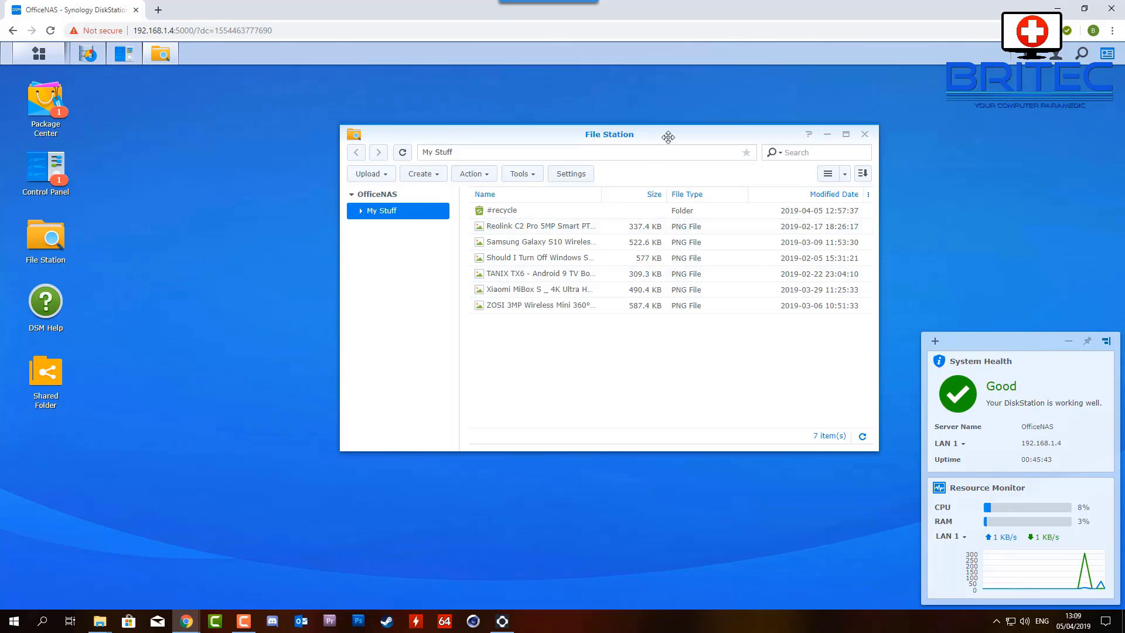
left_click_drag(668, 135, 571, 144)
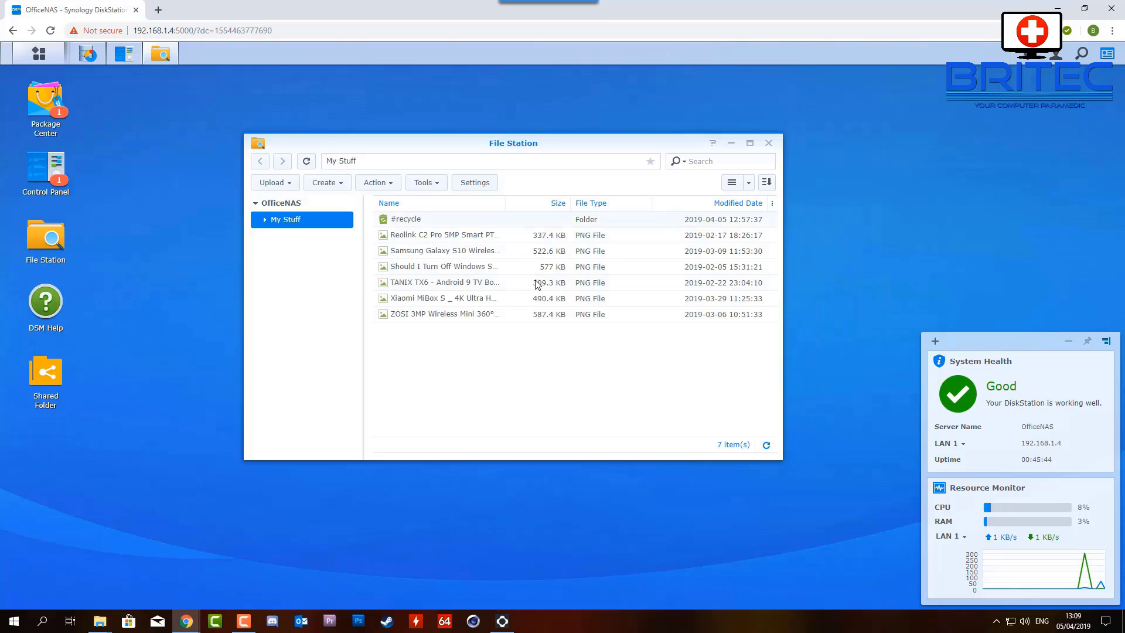
View the Reolink C2 Pro image from My Stuff in the photo viewer, browsing to the next image and back and viewing it maximised
double_click(434, 239)
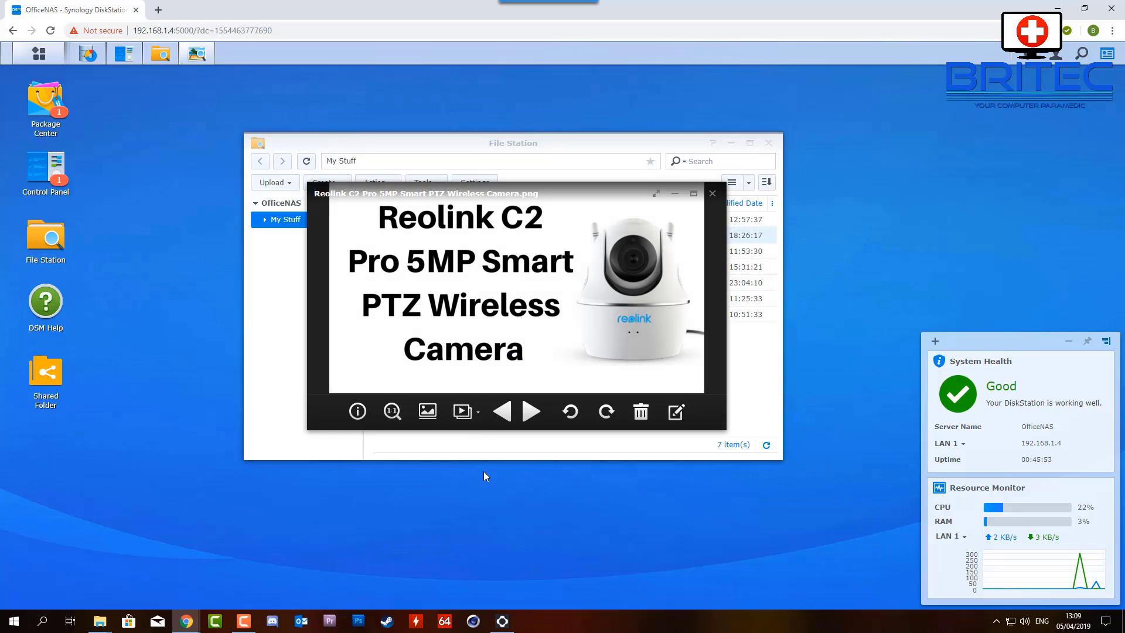
left_click(530, 417)
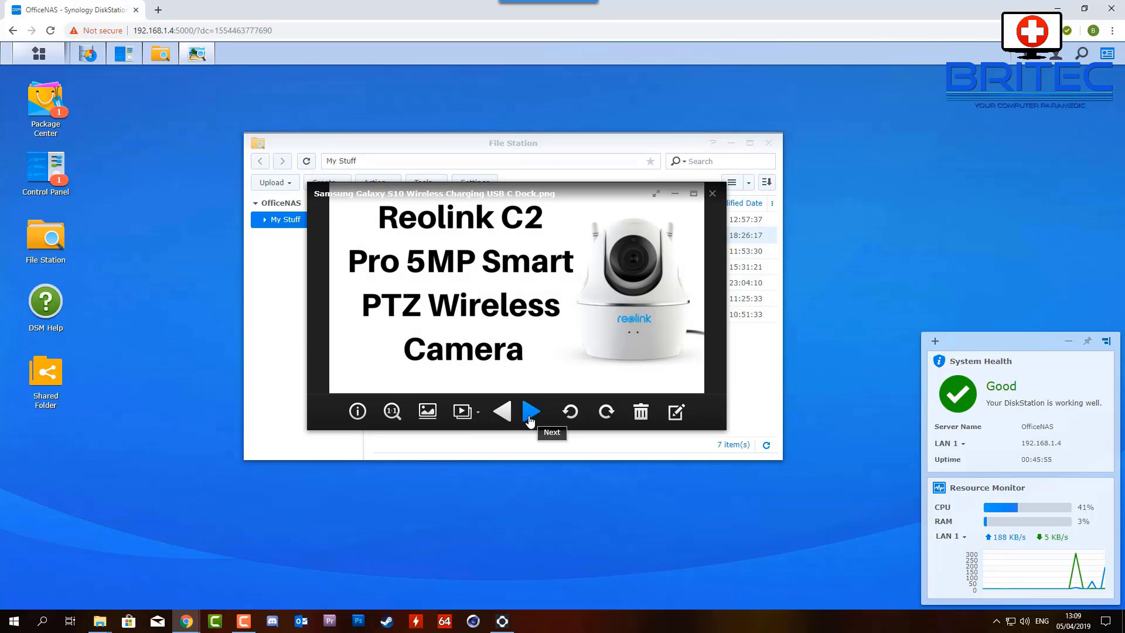
left_click(502, 417)
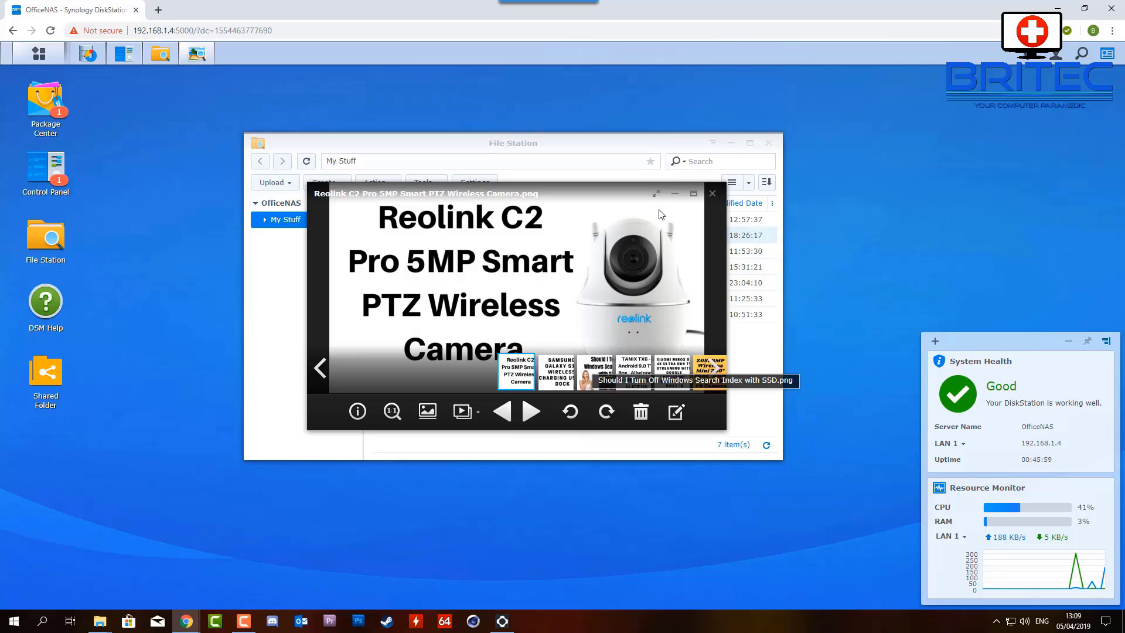
left_click(693, 194)
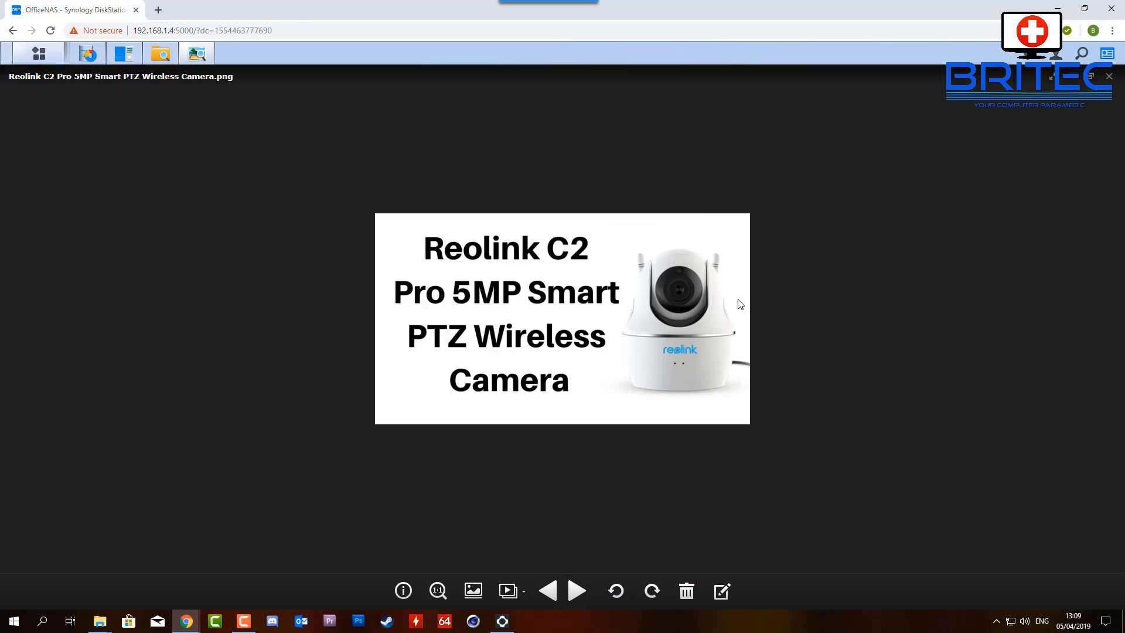
left_click(1090, 77)
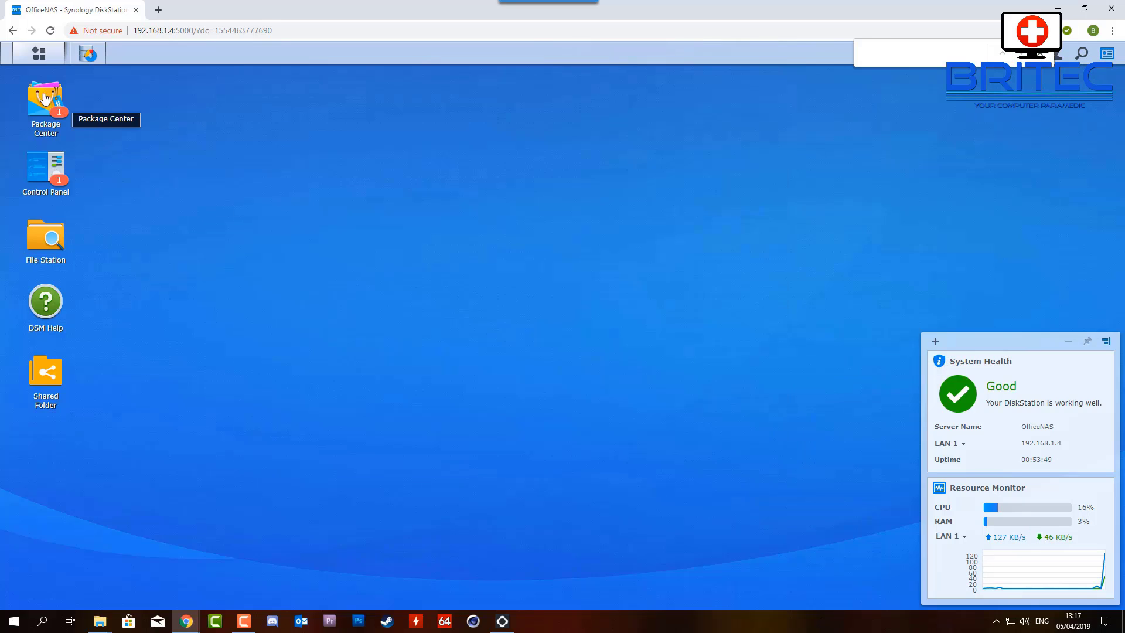
Open Package Center, accept its Terms of Service and Privacy Statement, and browse the full list of packages in a maximised window
left_click(41, 100)
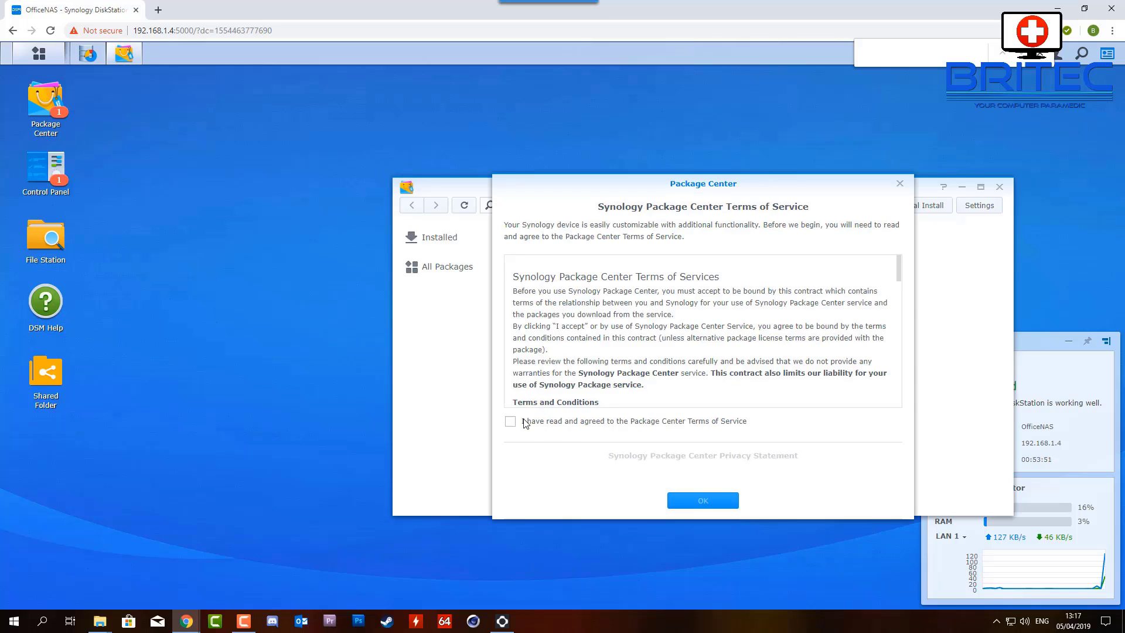
left_click(542, 422)
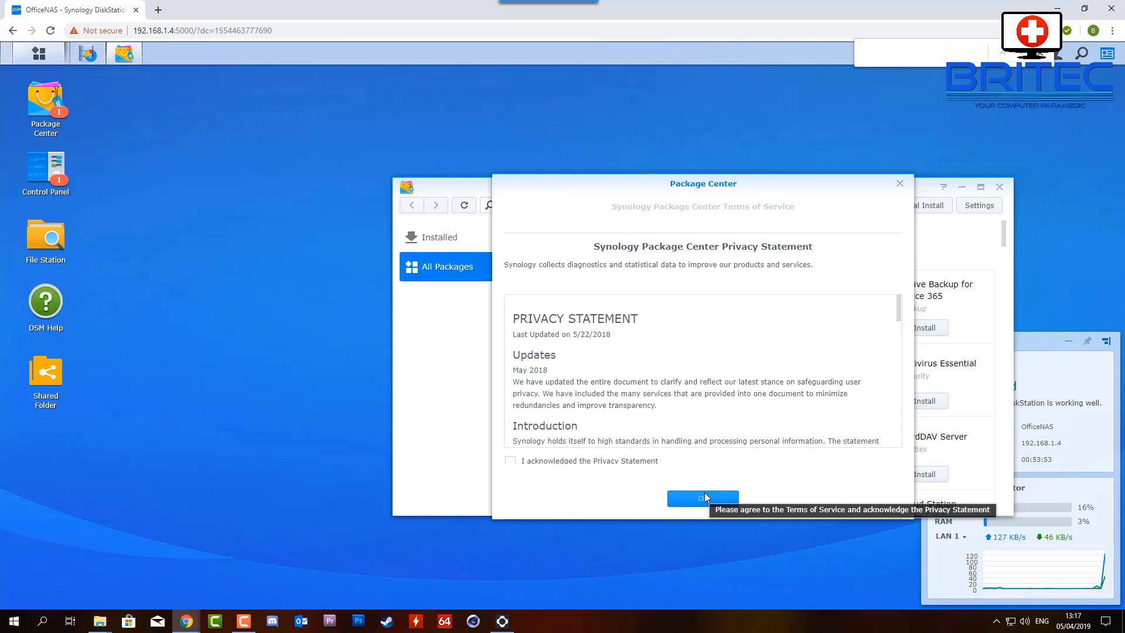
left_click(510, 459)
left_click(703, 500)
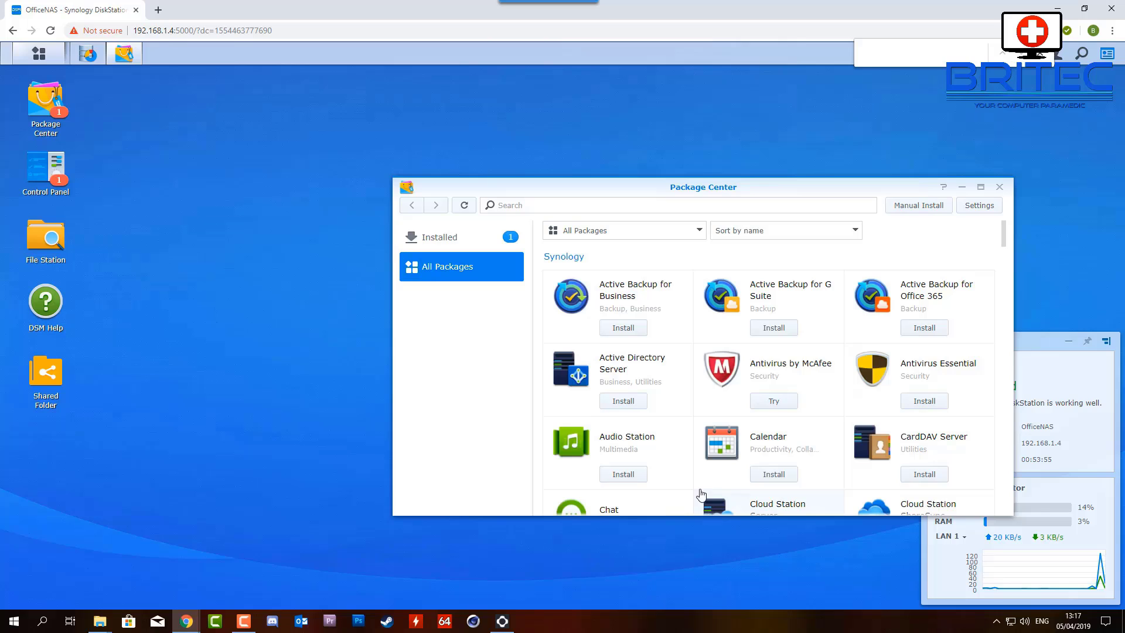
left_click(982, 187)
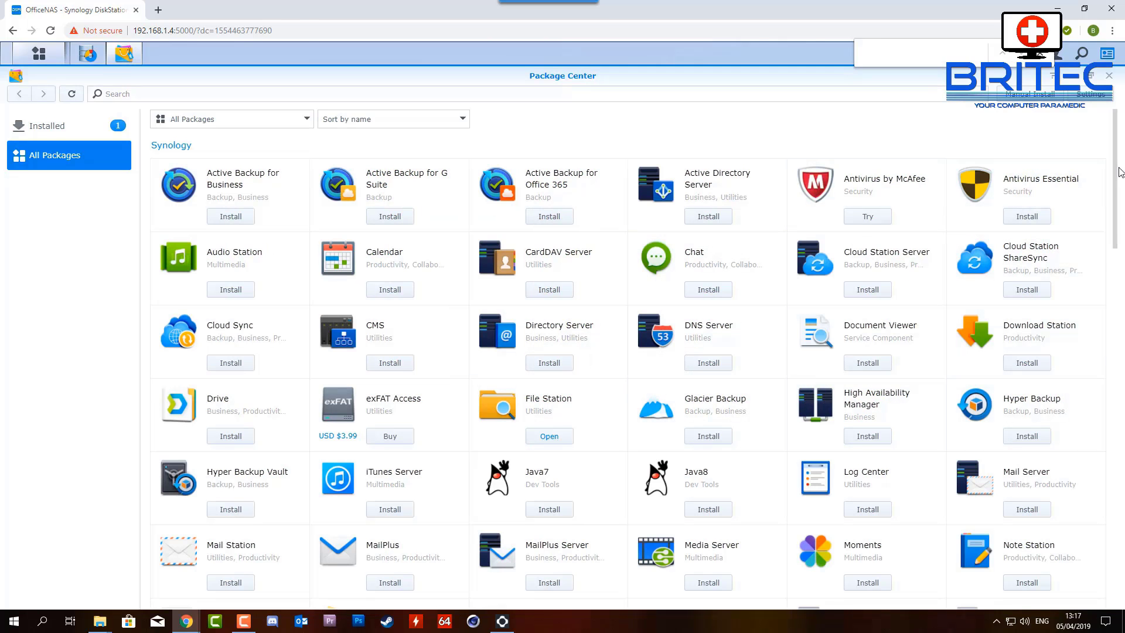
left_click_drag(1116, 173, 1096, 564)
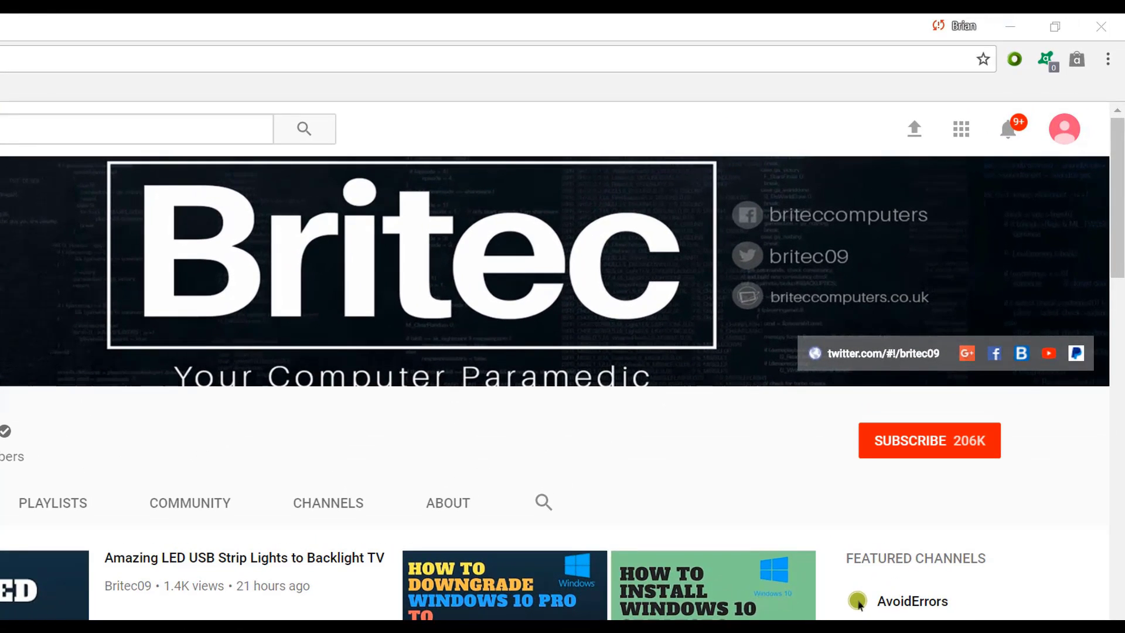
left_click(941, 455)
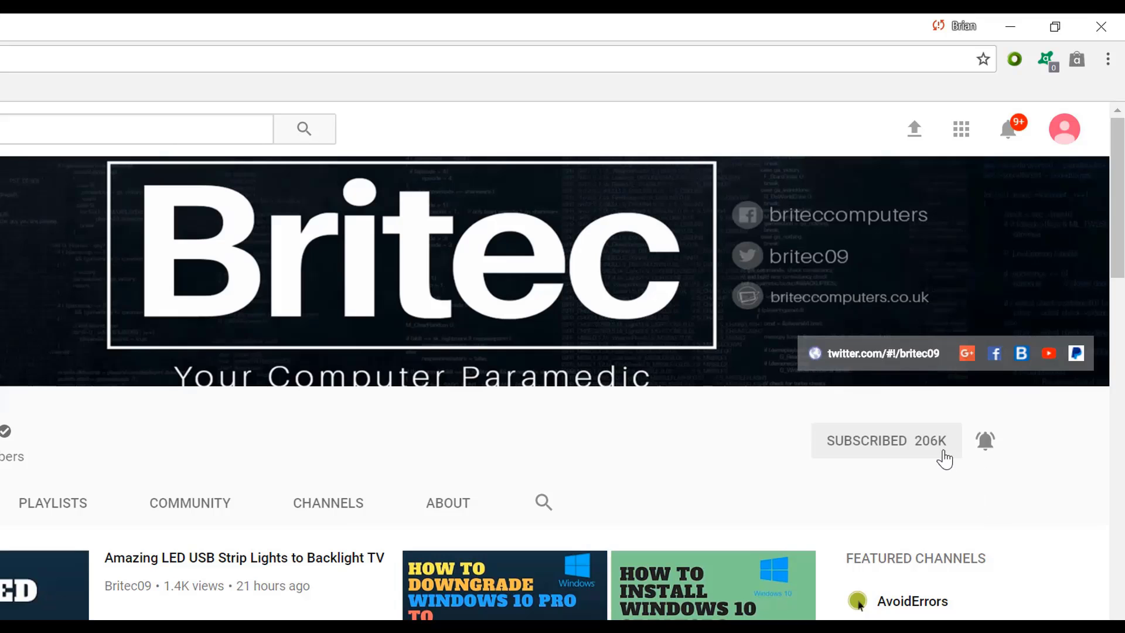